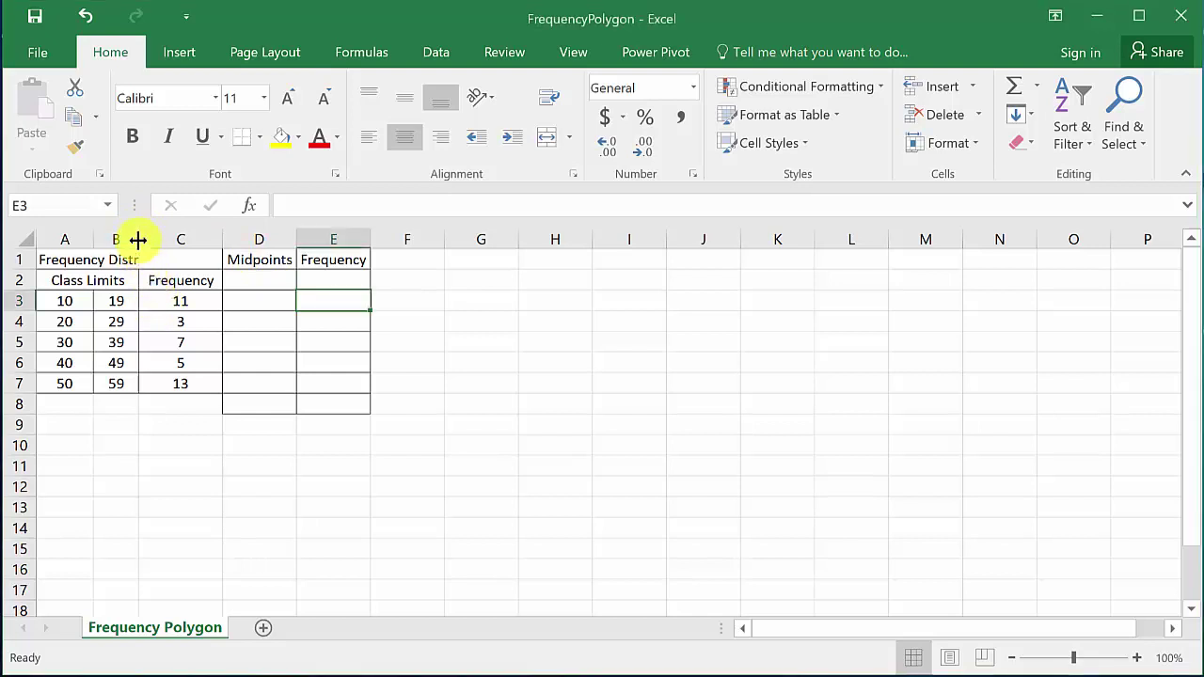
# - Widen column B and merge and center A1:C1 so the Frequency Distribution title fits
pyautogui.moveTo(137, 240); pyautogui.dragTo(153, 238)
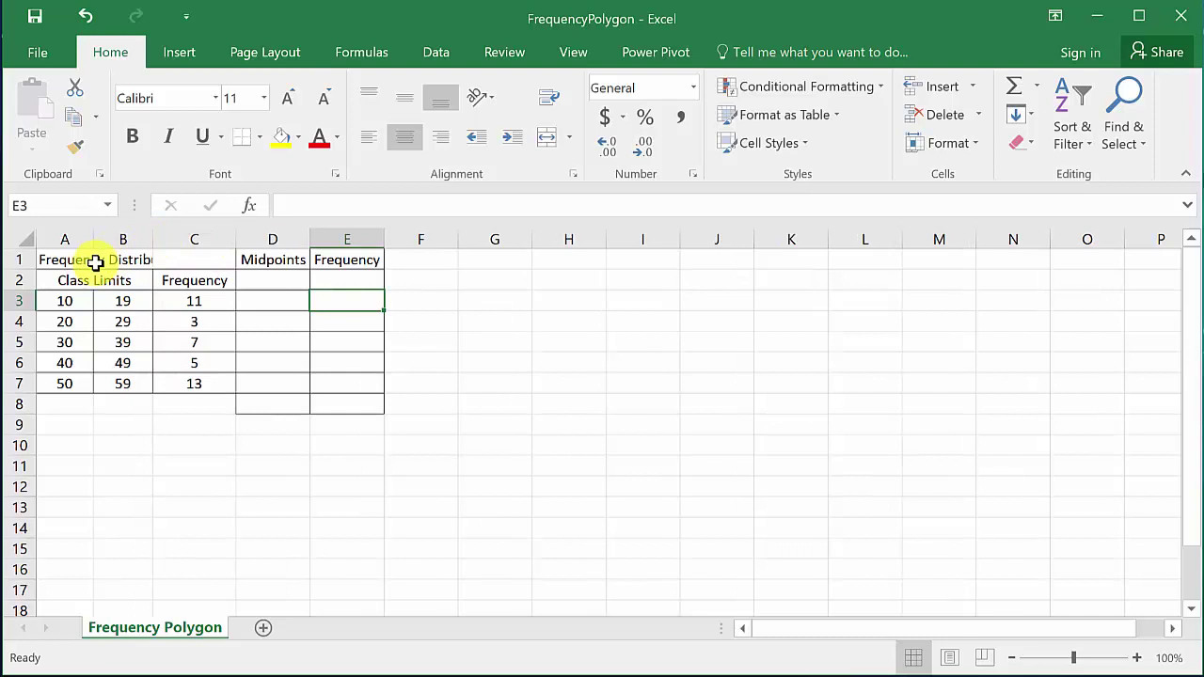
pyautogui.moveTo(67, 263); pyautogui.dragTo(168, 262)
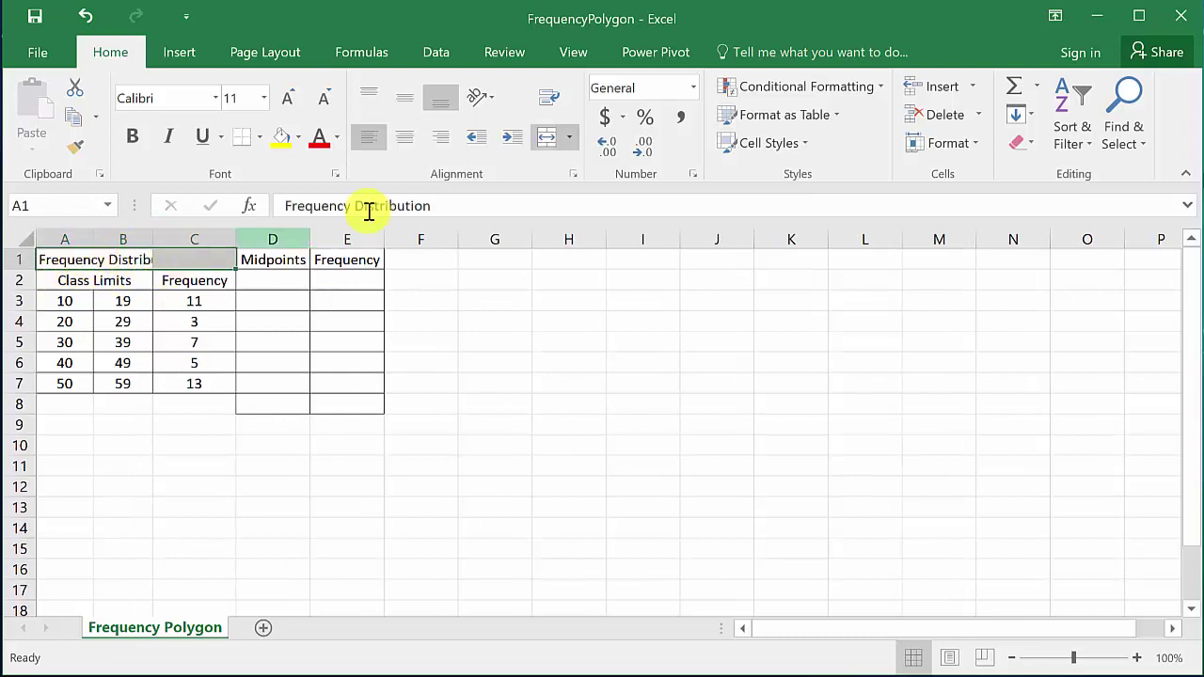
pyautogui.click(549, 136)
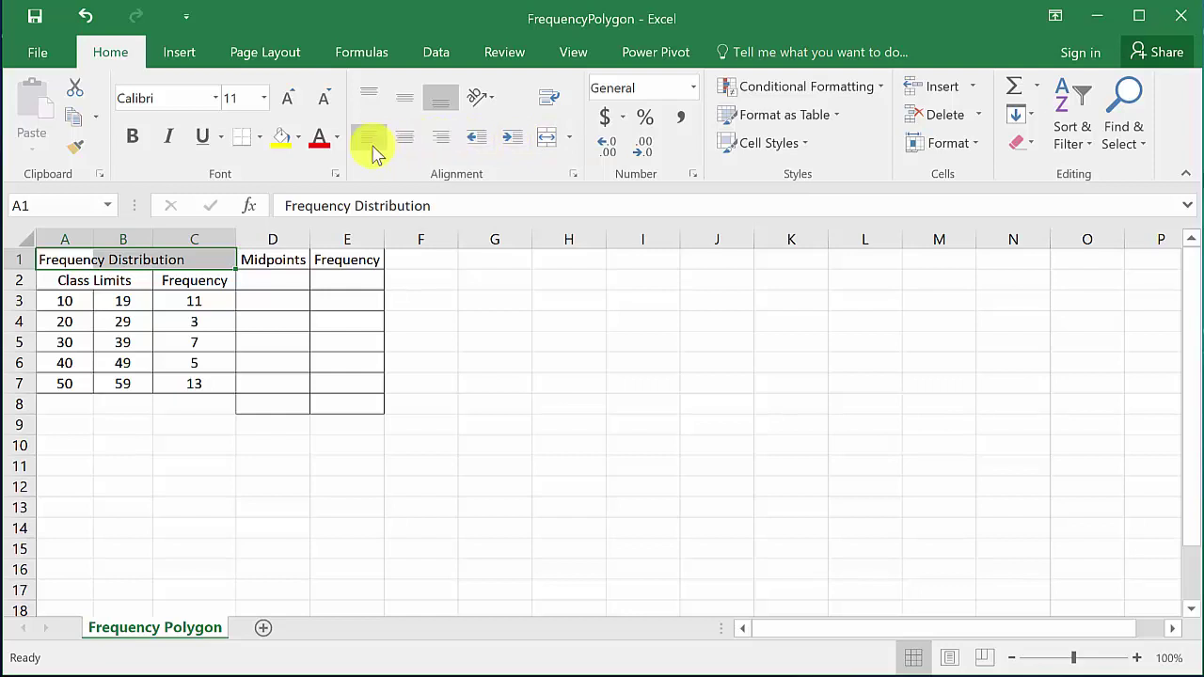
pyautogui.click(420, 363)
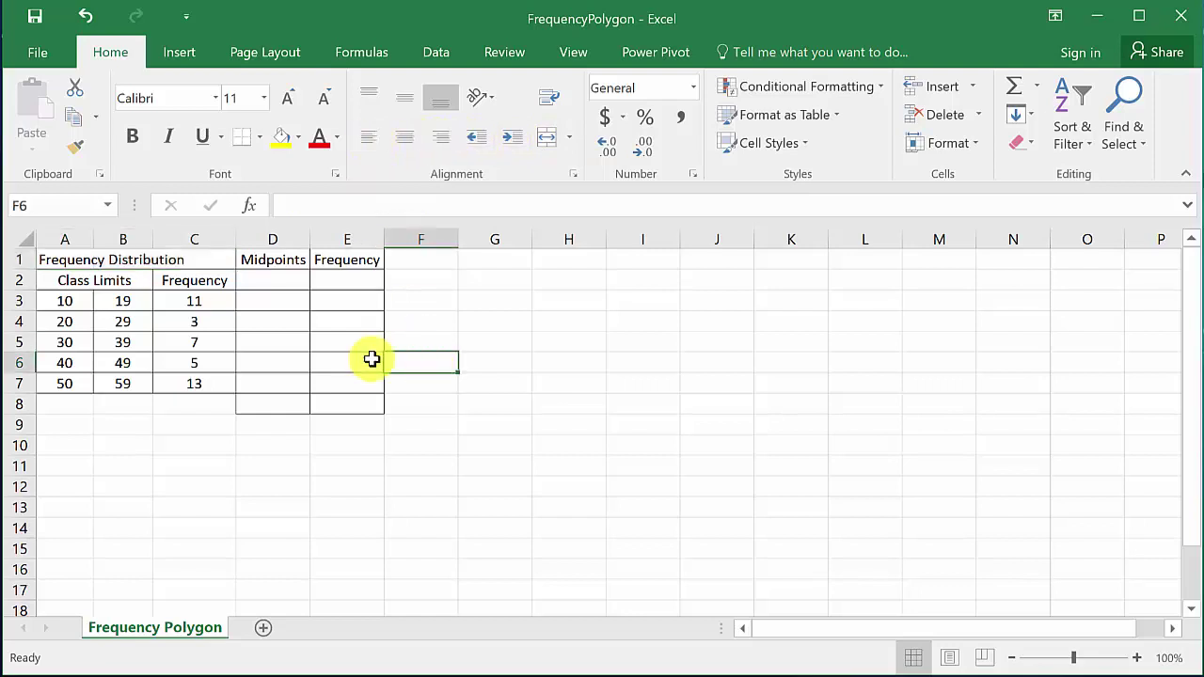
# - Review the first class limits 10 and 19 in A3:B3, then select D3 for the midpoint
pyautogui.click(72, 301)
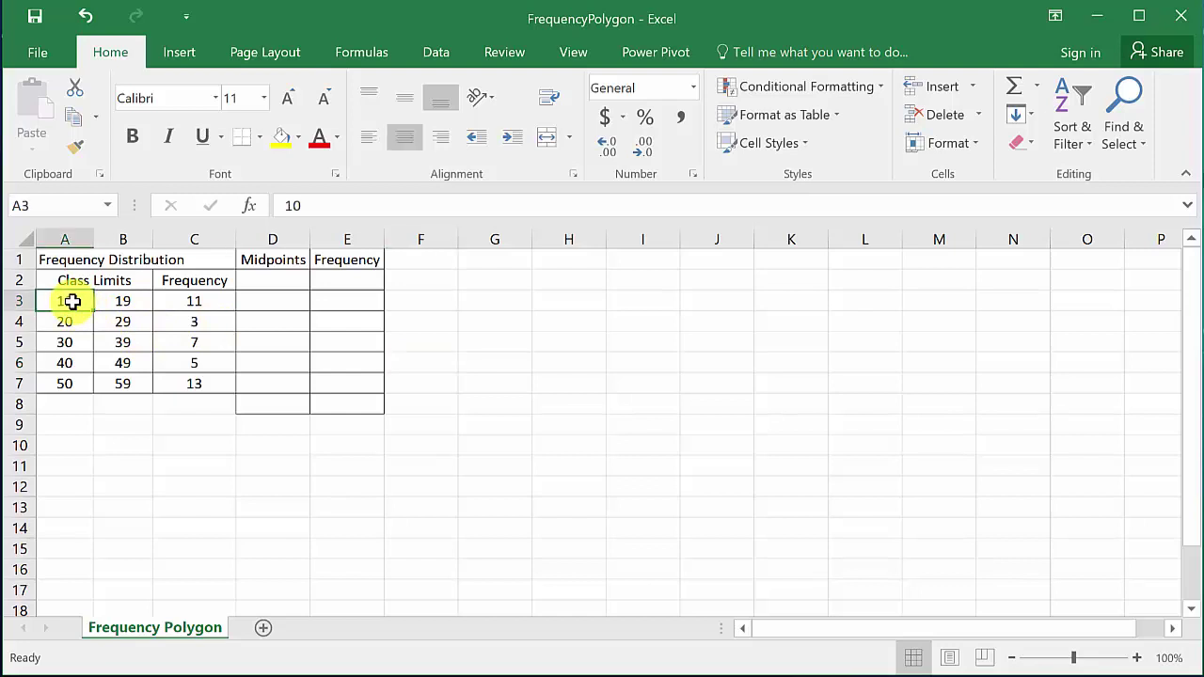
pyautogui.click(119, 303)
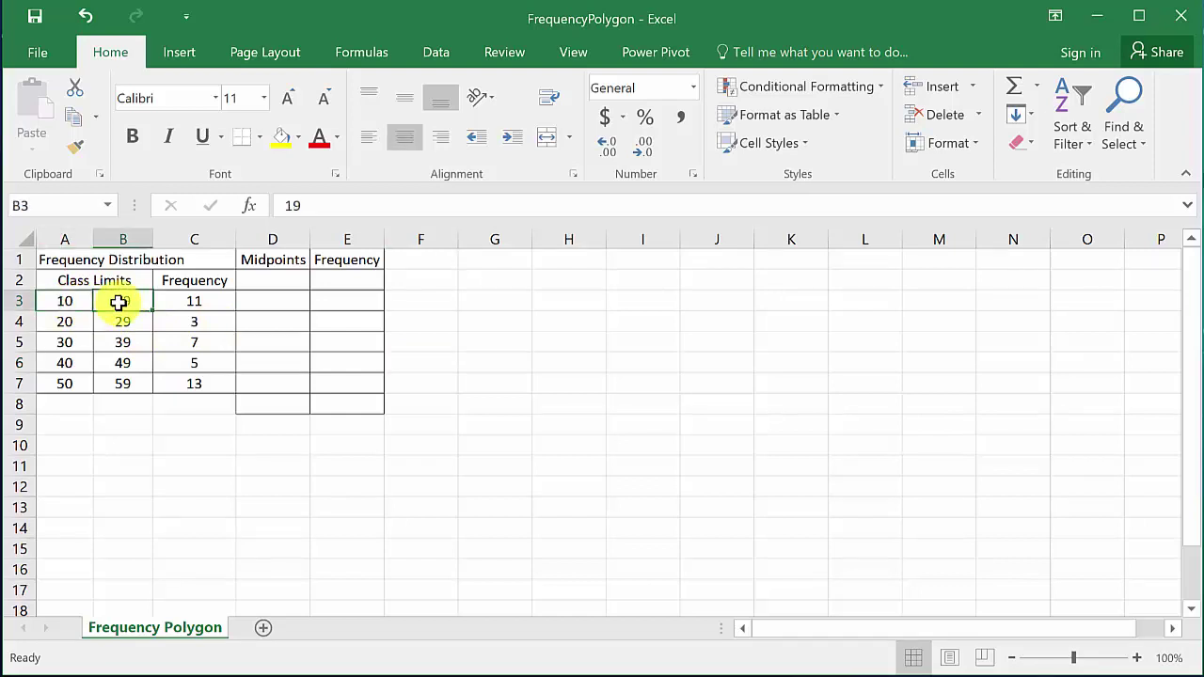
pyautogui.click(67, 301)
pyautogui.click(115, 302)
pyautogui.click(257, 300)
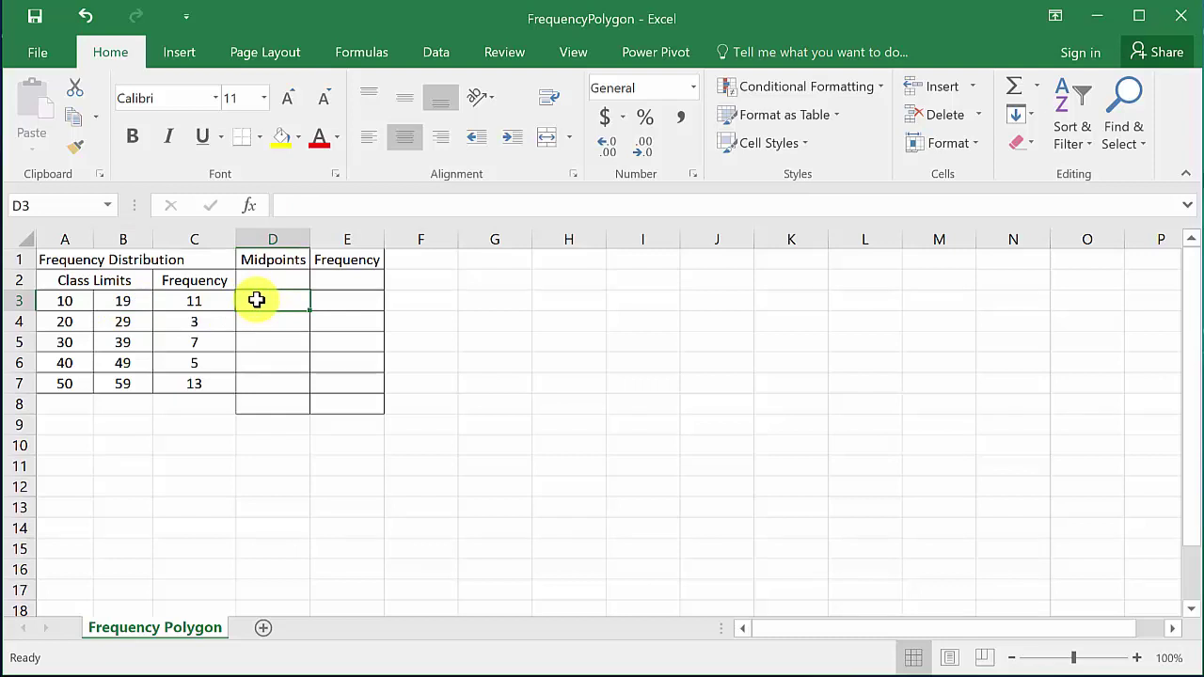
# - Enter =(A3+B3)/2 in D3 and fill it down to D7, giving 14.5 through 54.5
pyautogui.write('=')
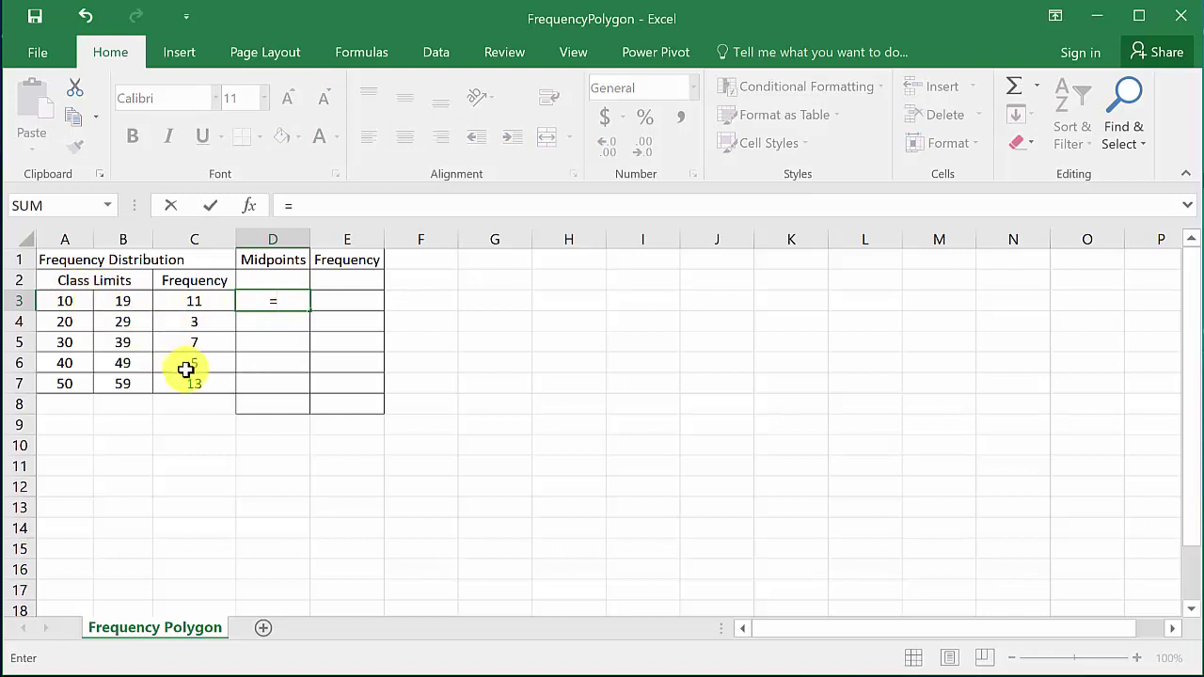
pyautogui.write('(')
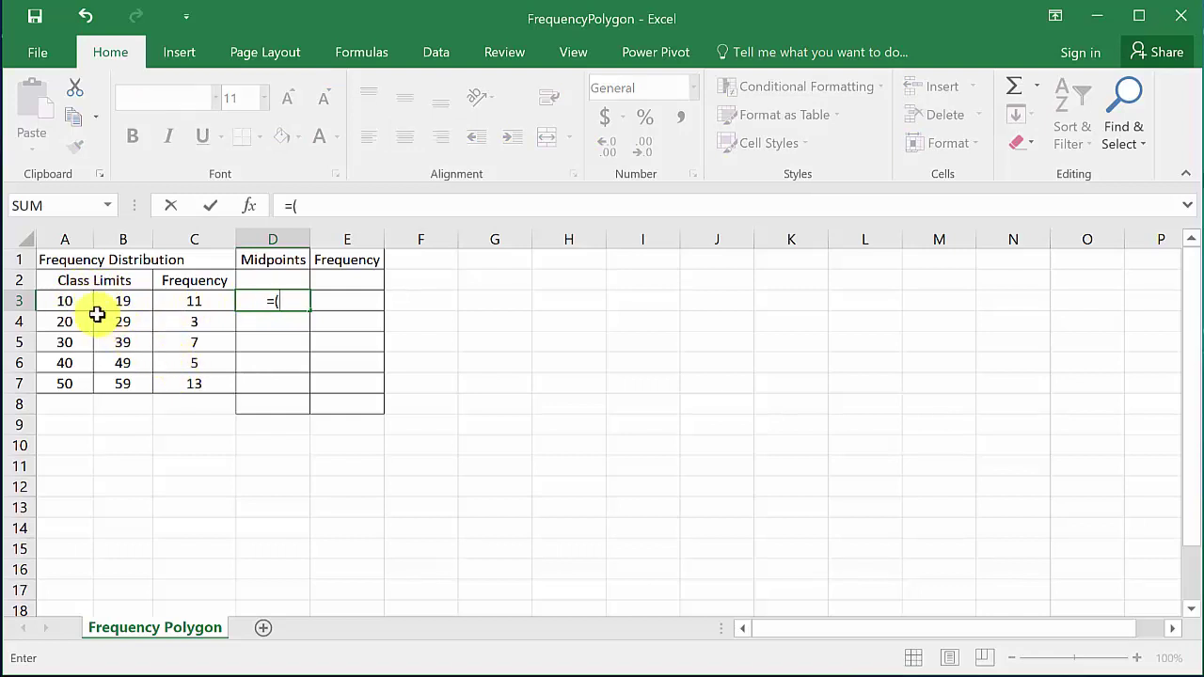
pyautogui.click(69, 302)
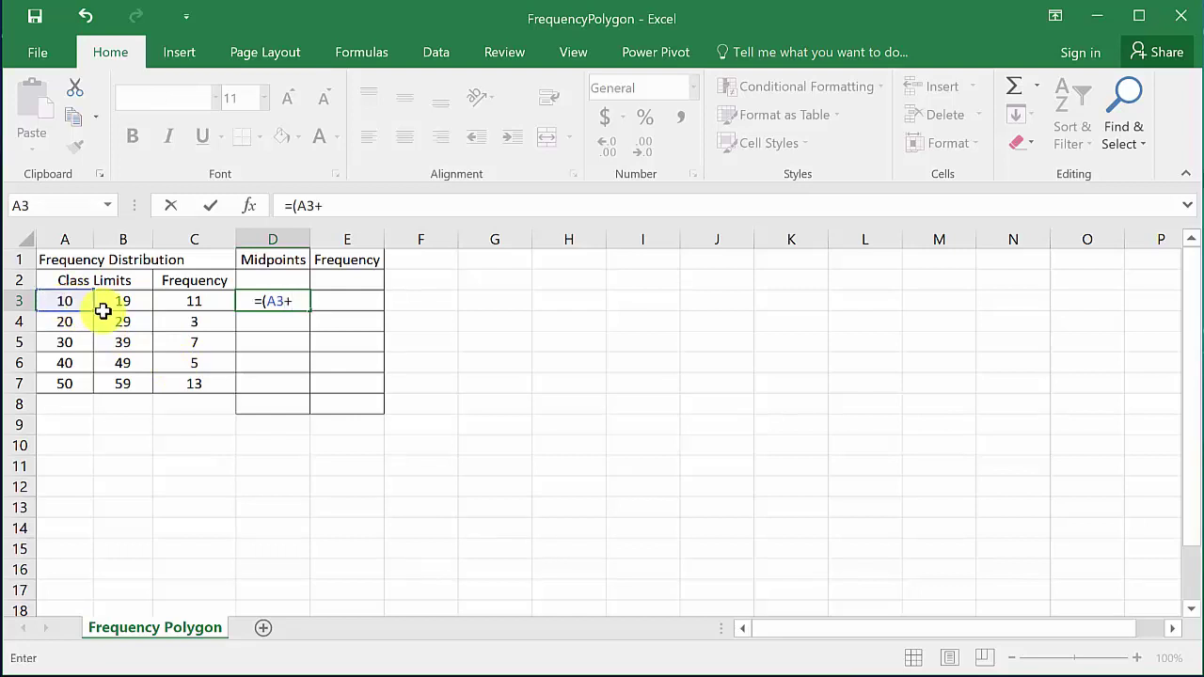
pyautogui.click(113, 307)
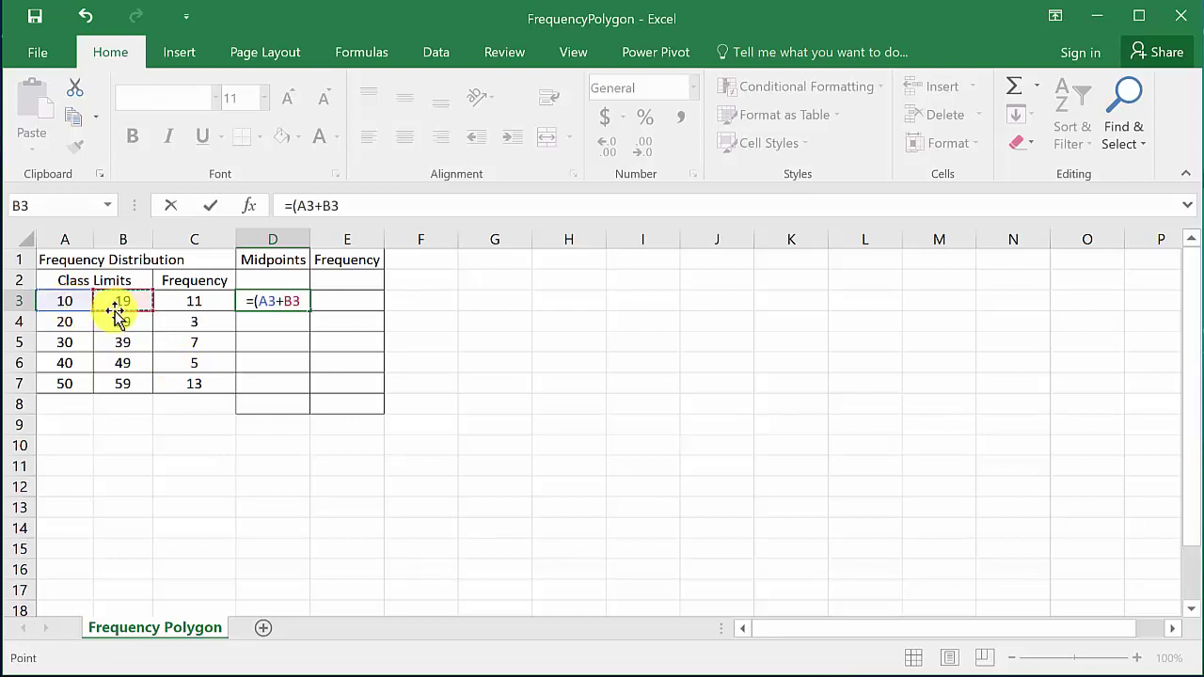
pyautogui.write(')/')
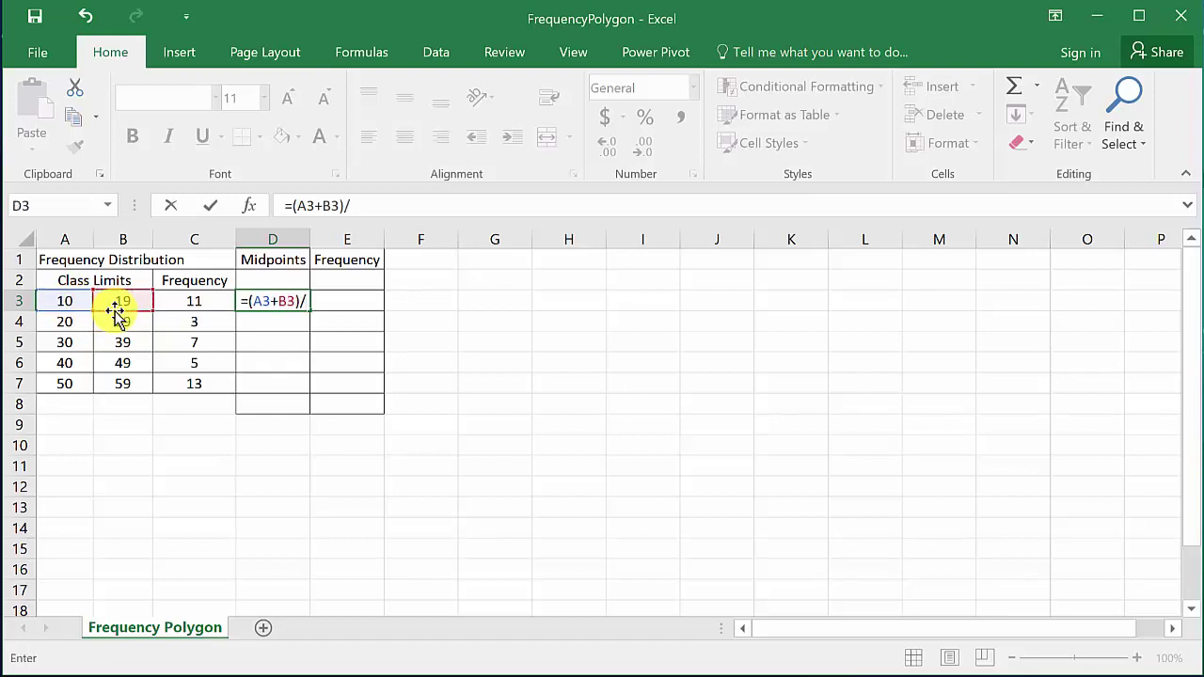
pyautogui.write('2')
pyautogui.press('Return')
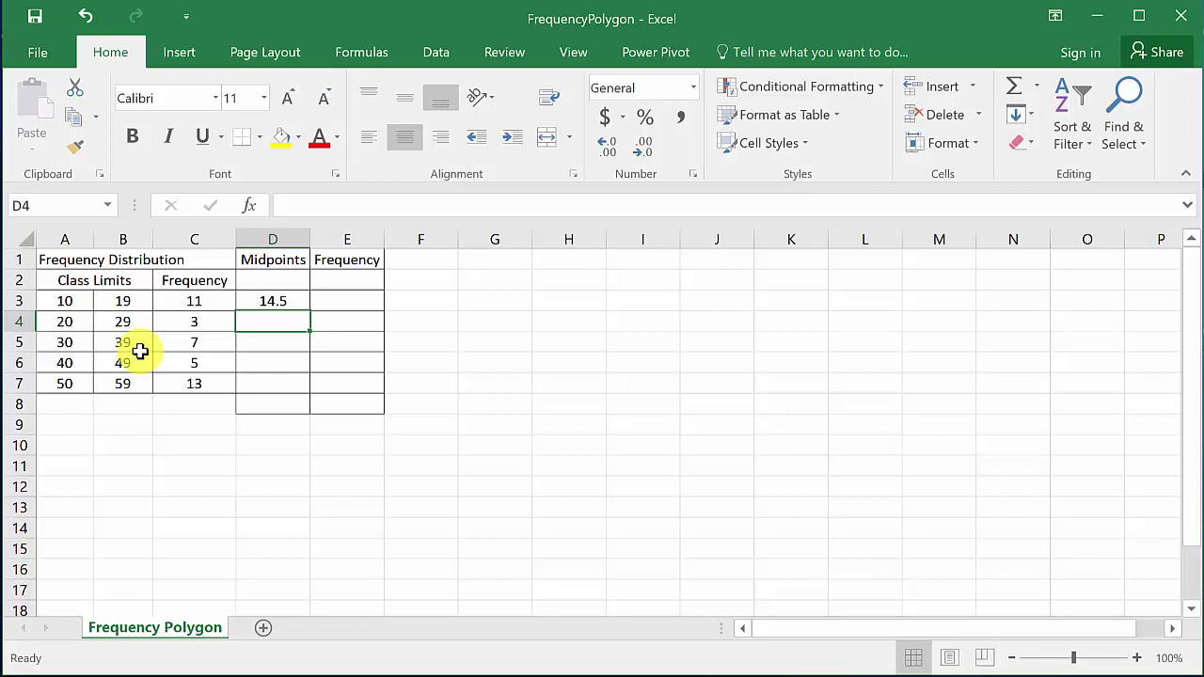
pyautogui.click(294, 302)
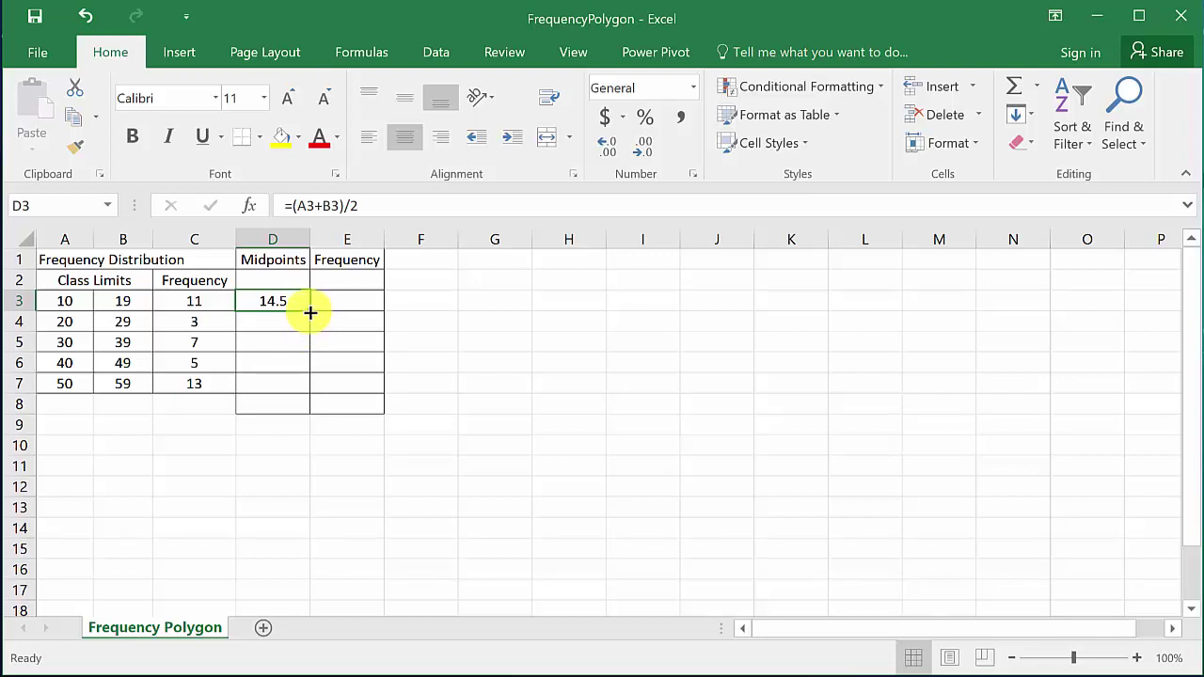
pyautogui.doubleClick(310, 312)
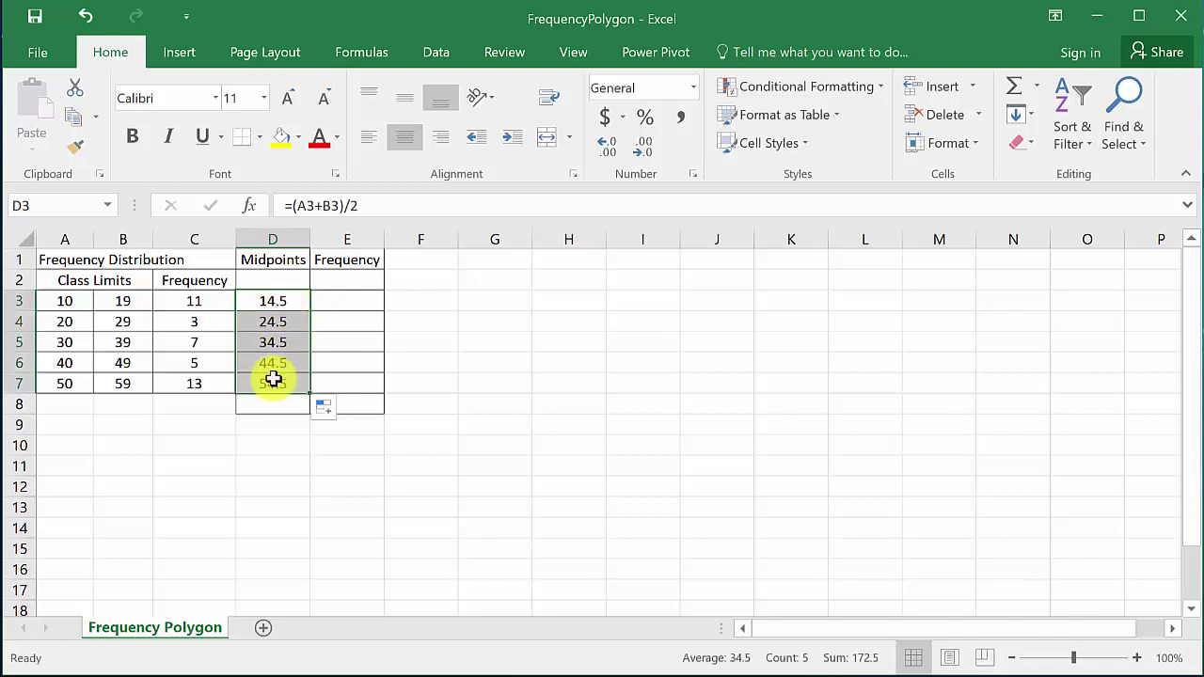
# - Enter =C3 in E3 and fill it down to E7, giving 11, 3, 7, 5, 13
pyautogui.click(206, 299)
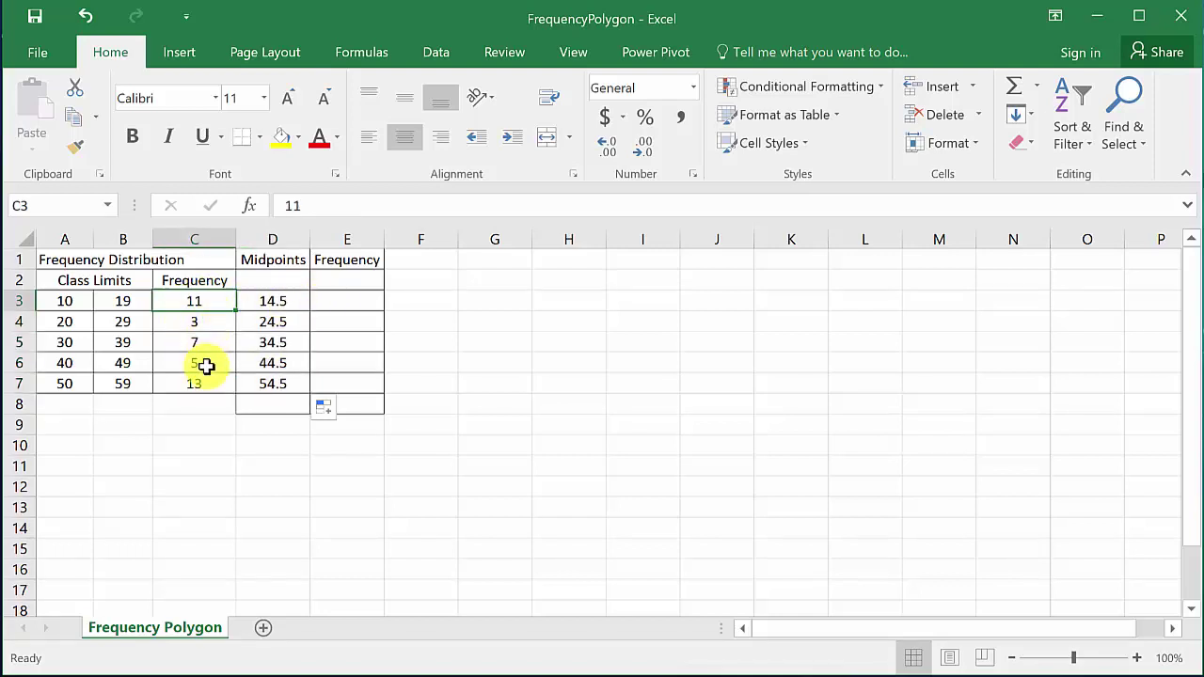
pyautogui.click(348, 300)
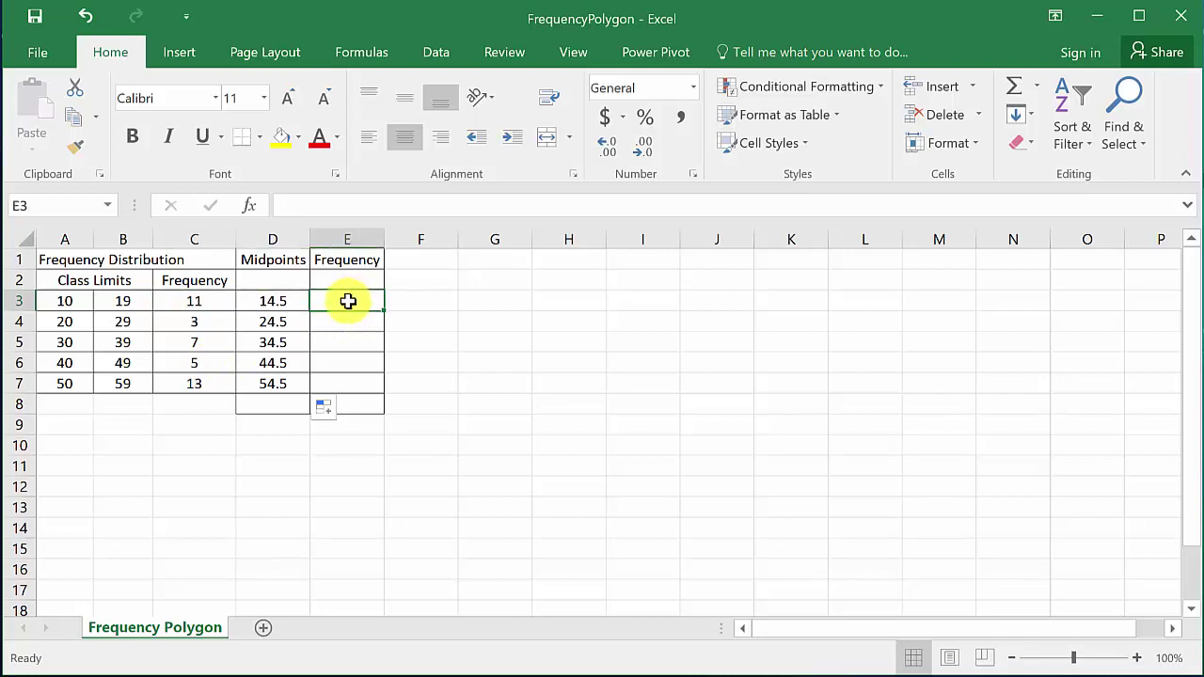
pyautogui.write('=')
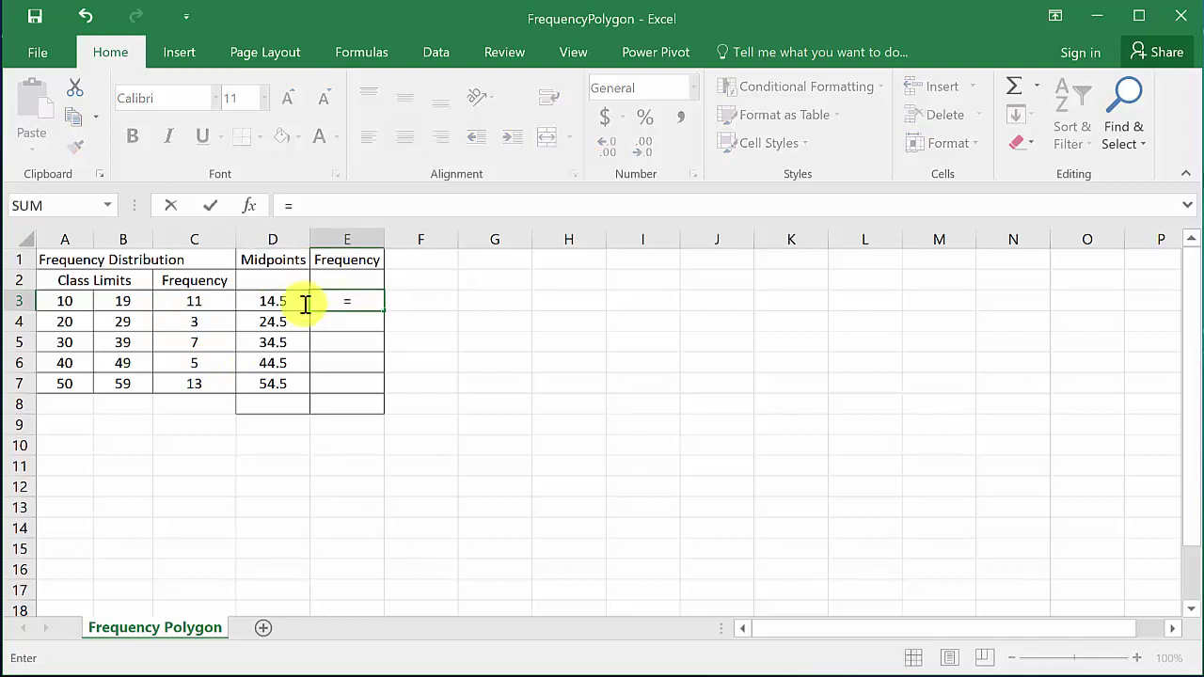
pyautogui.click(198, 303)
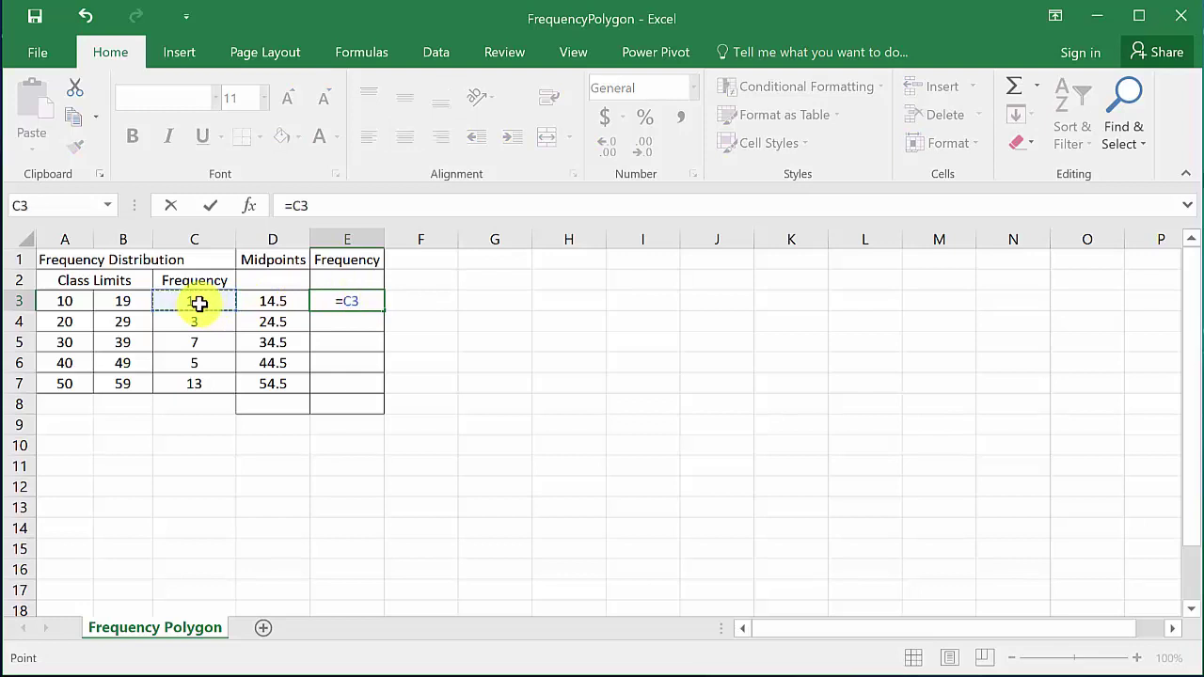
pyautogui.press('Return')
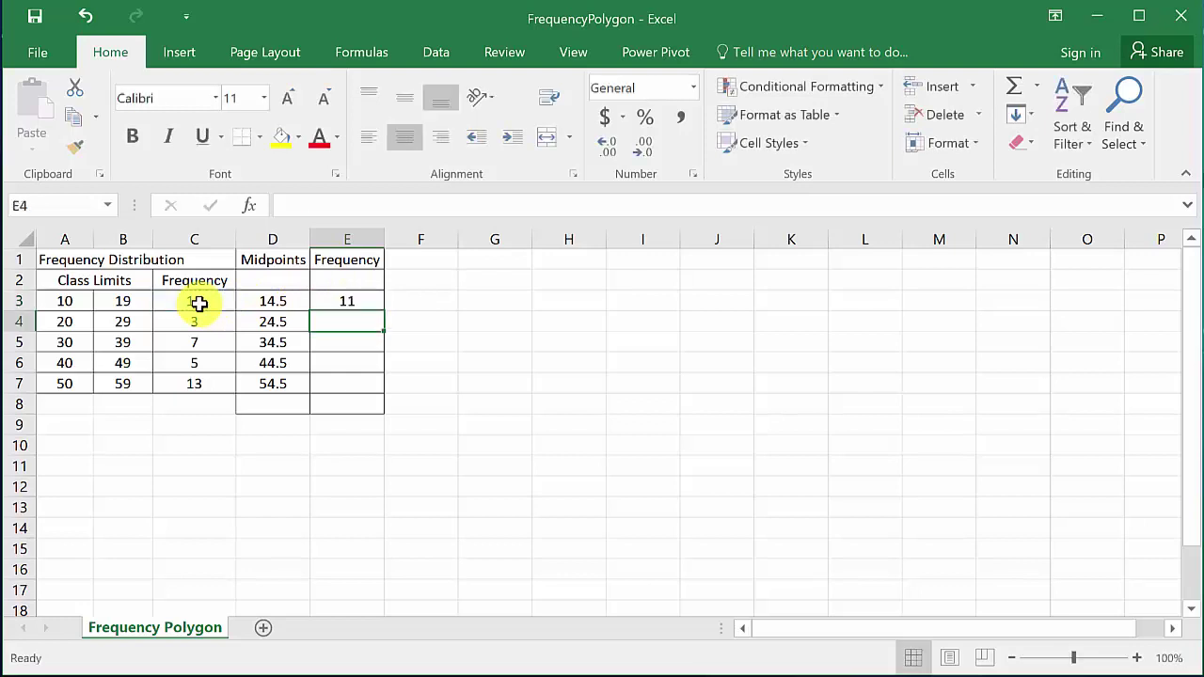
pyautogui.click(349, 299)
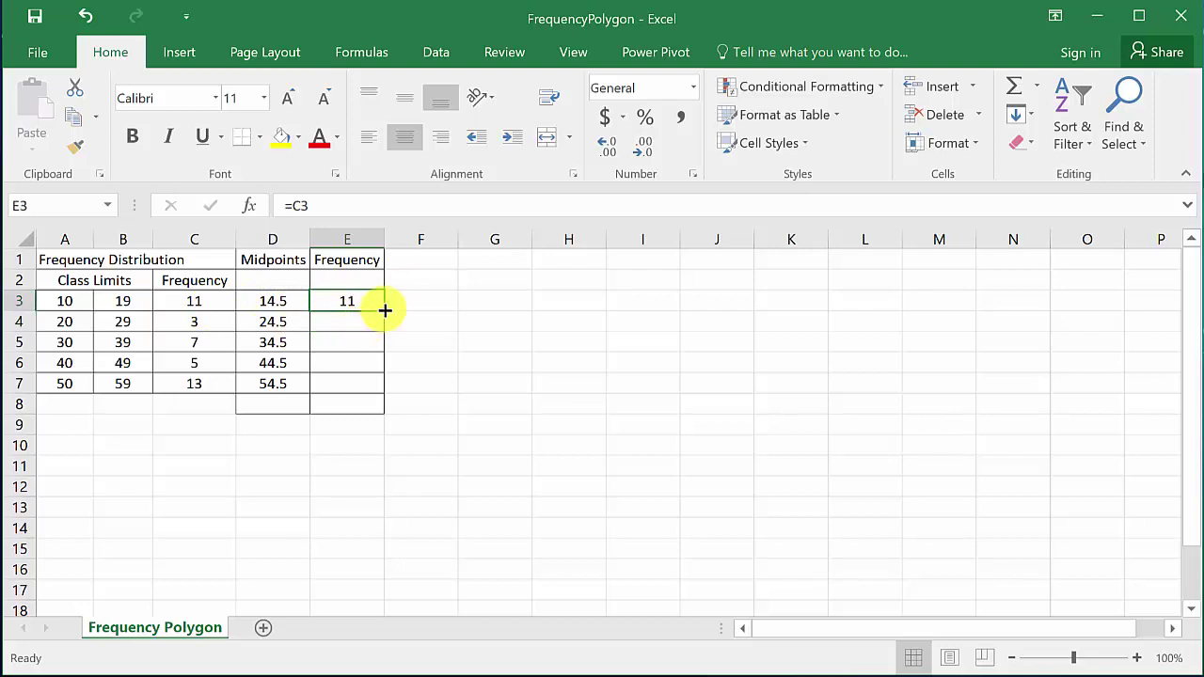
pyautogui.moveTo(385, 309); pyautogui.dragTo(385, 384)
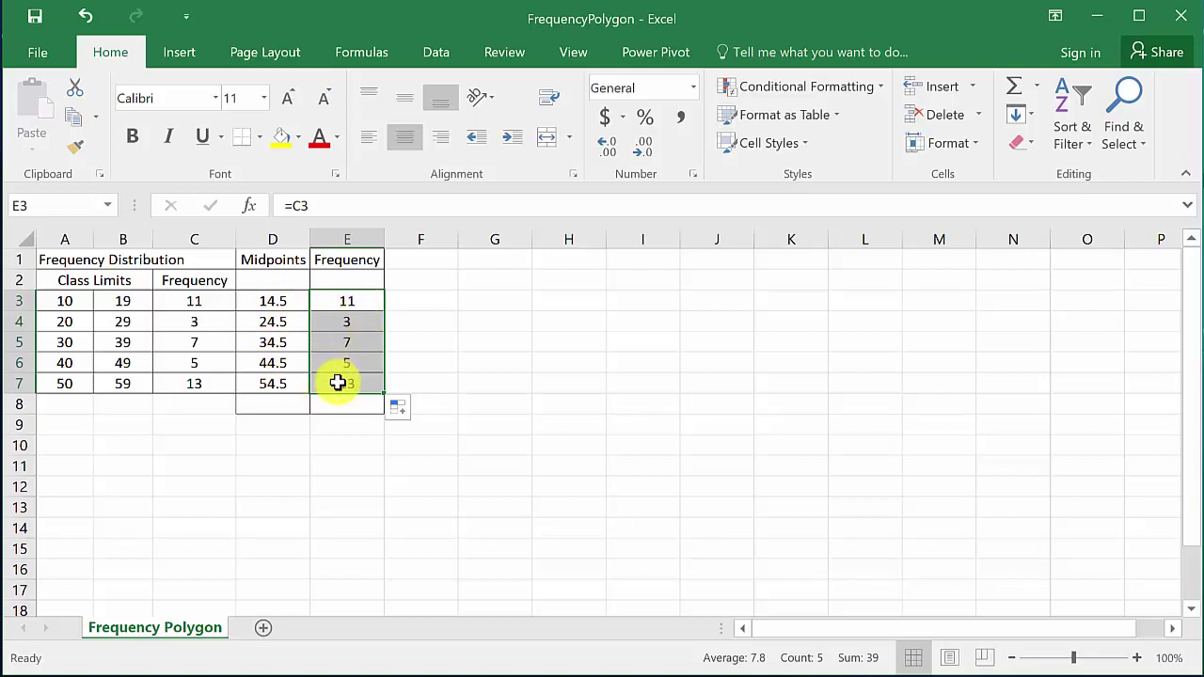
# - Select E3:E7 and insert a basic 2-D line chart of the frequencies
pyautogui.click(354, 302)
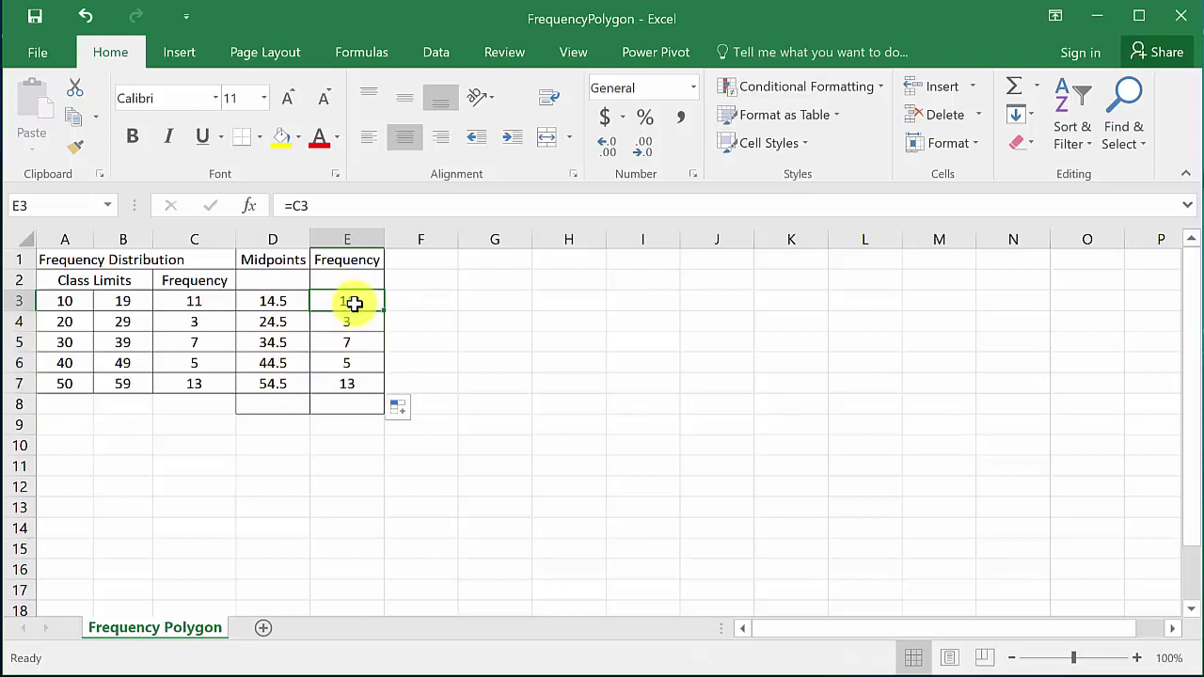
pyautogui.moveTo(353, 302); pyautogui.dragTo(350, 386)
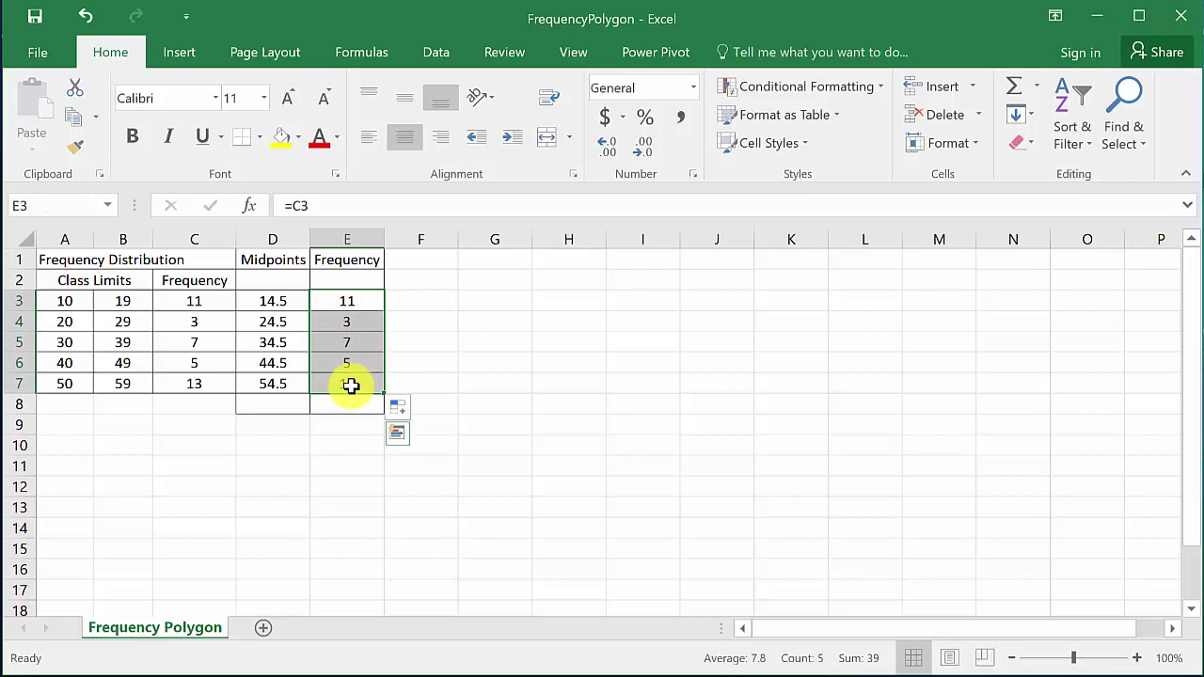
pyautogui.click(178, 54)
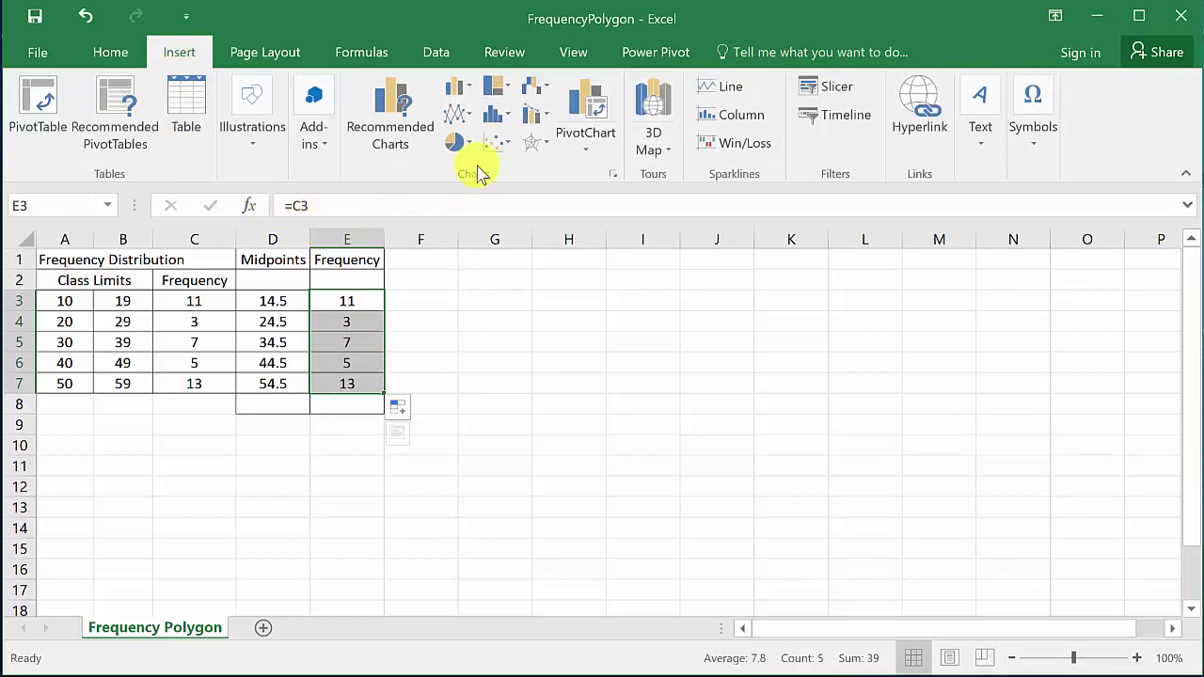
pyautogui.click(470, 116)
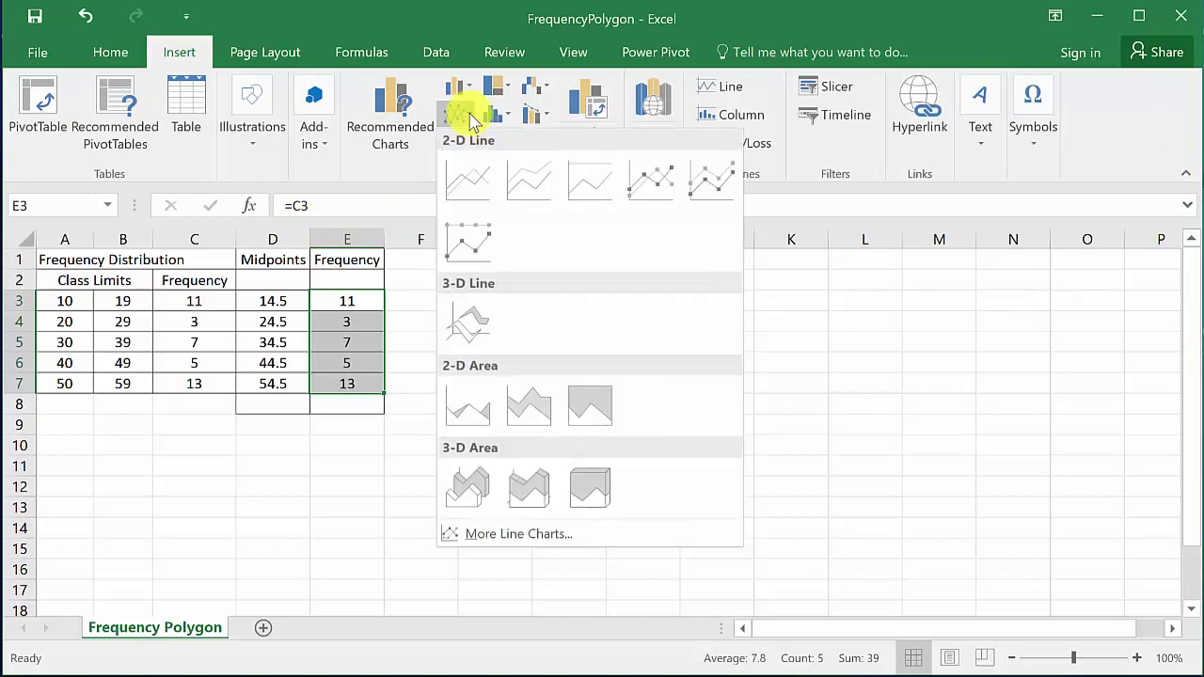
pyautogui.click(470, 179)
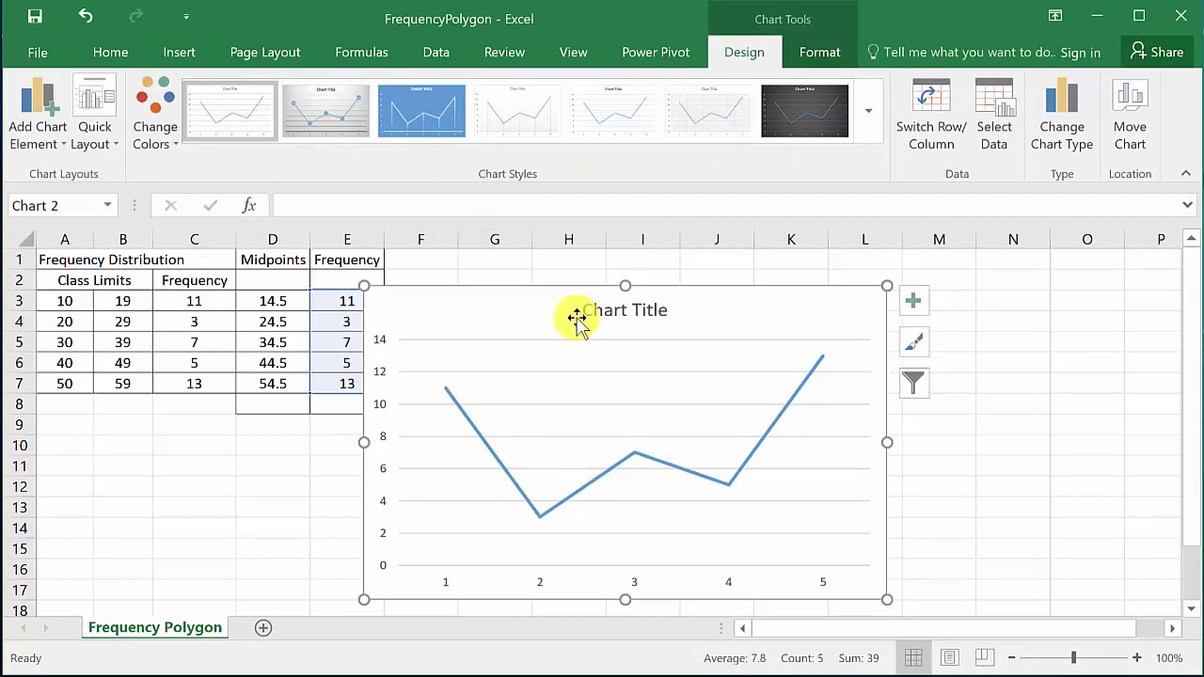
# - Move the line chart to the right of the table and inspect its axis, chart and plot areas
pyautogui.moveTo(579, 320); pyautogui.dragTo(576, 296)
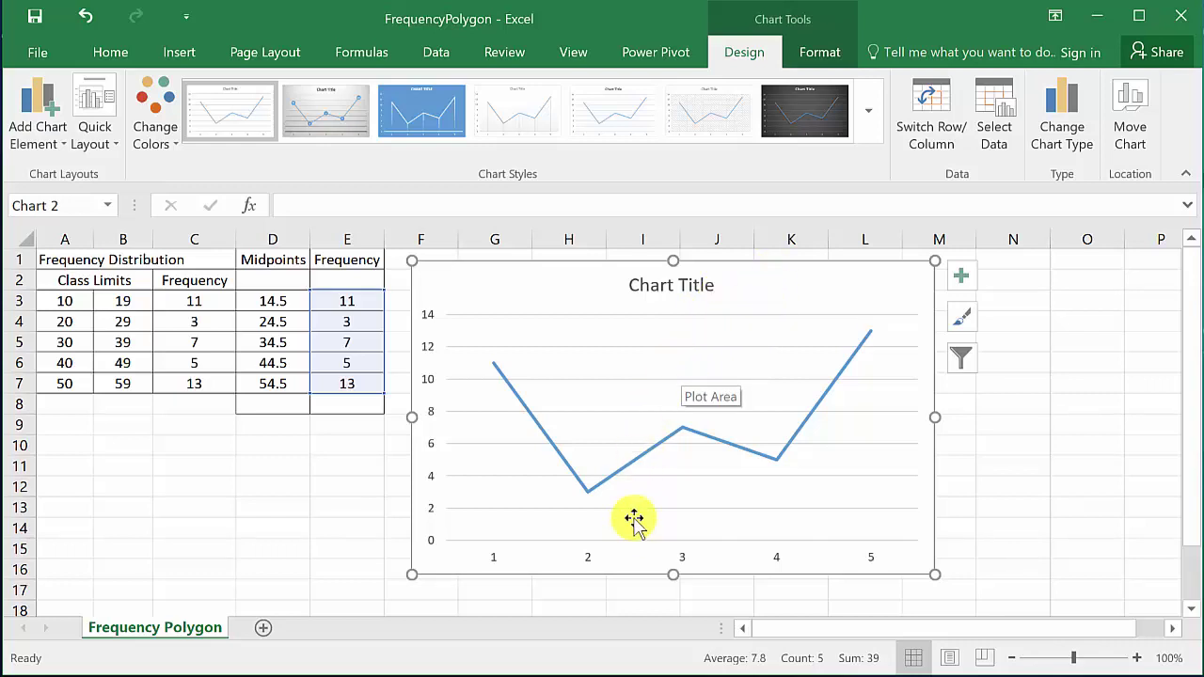
pyautogui.click(577, 566)
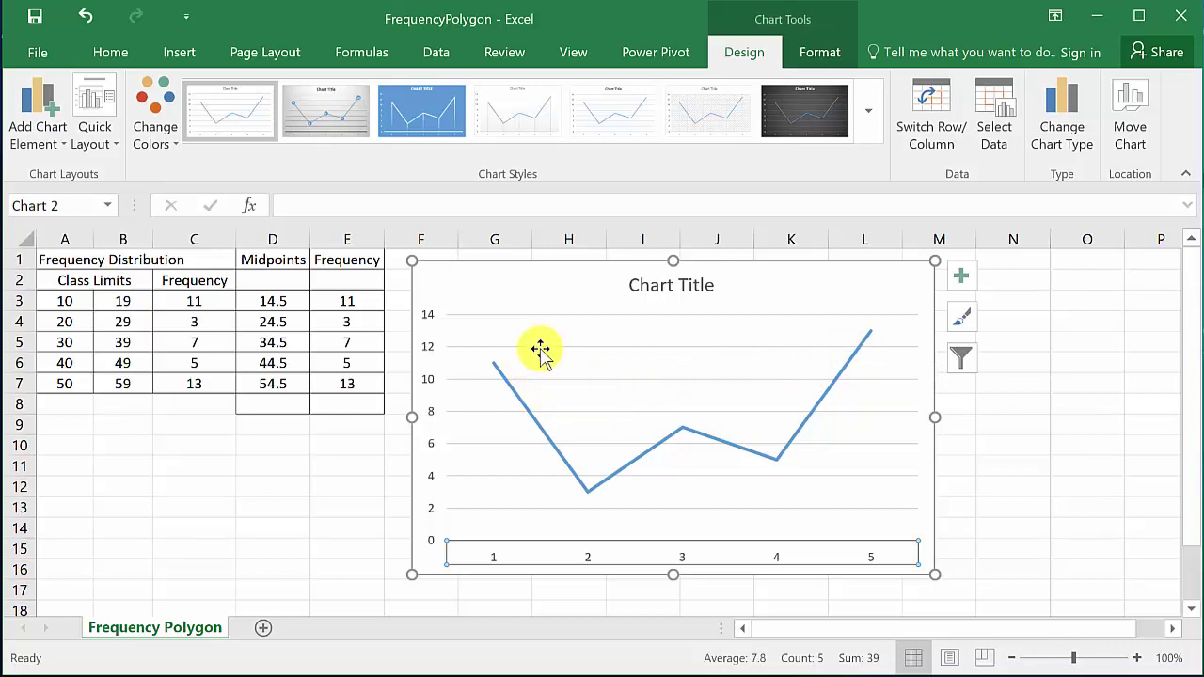
pyautogui.click(552, 294)
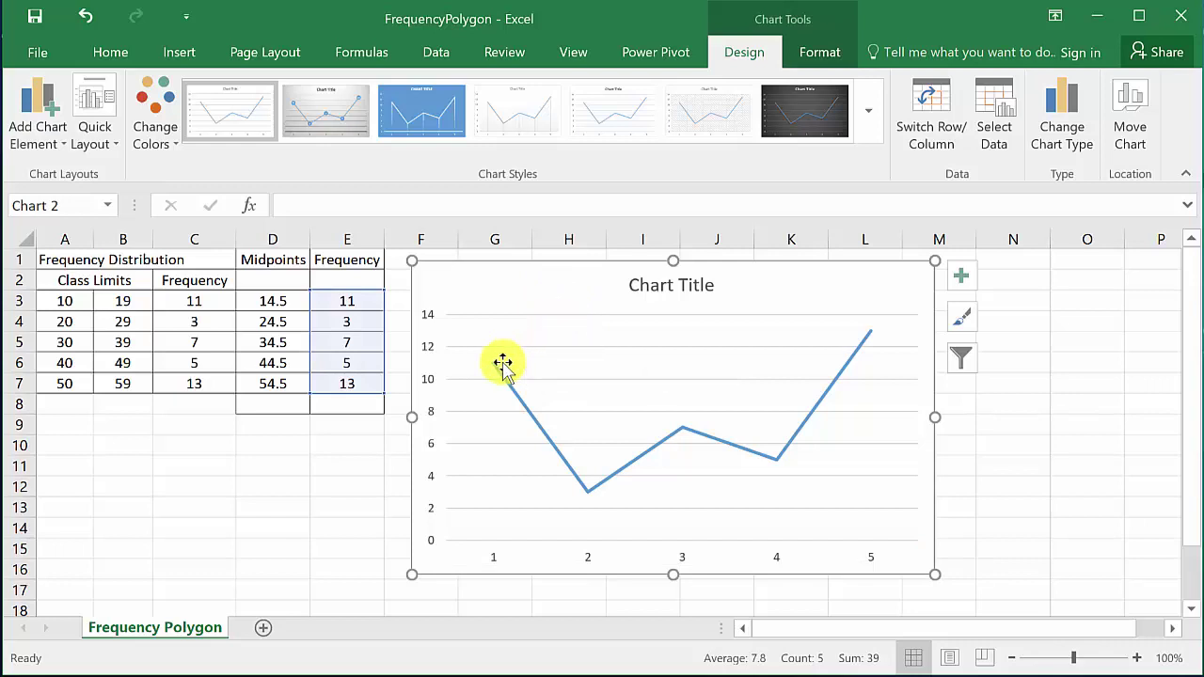
pyautogui.moveTo(499, 370)
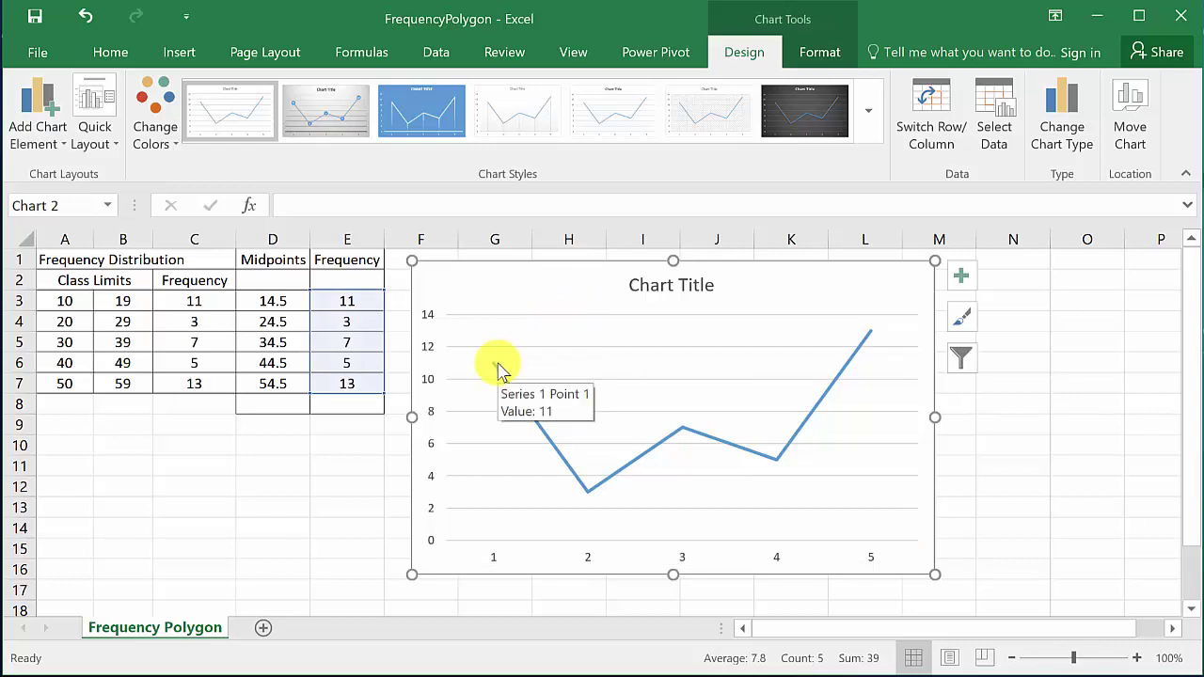
pyautogui.click(457, 549)
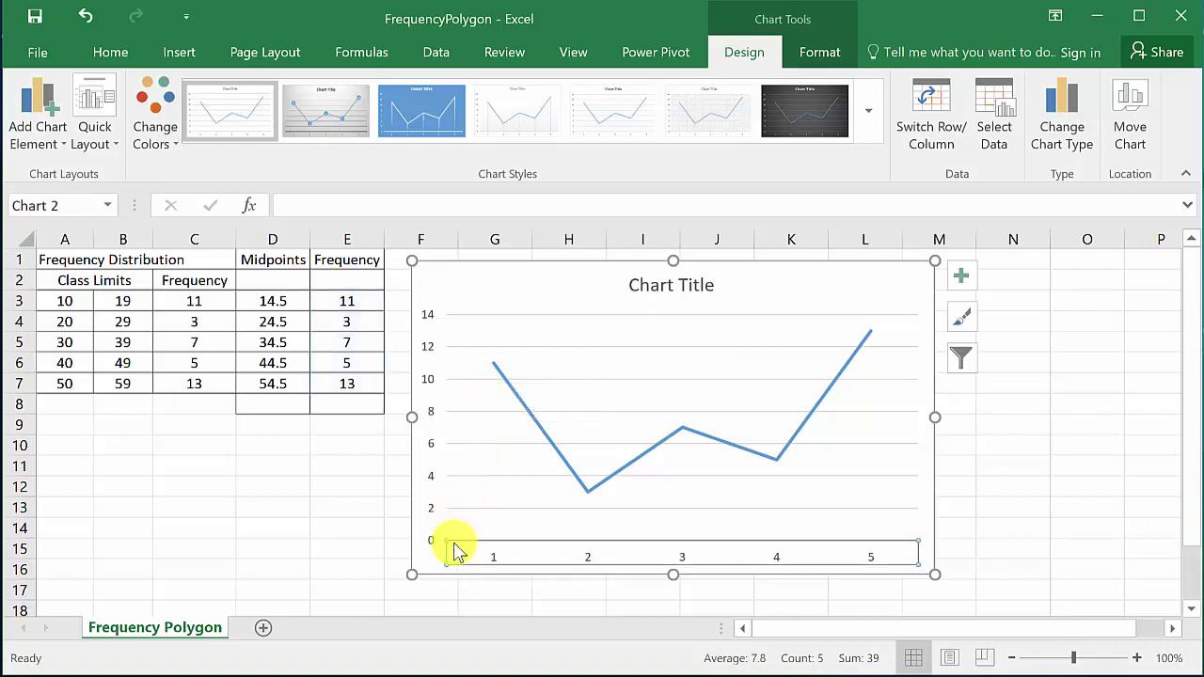
pyautogui.click(869, 527)
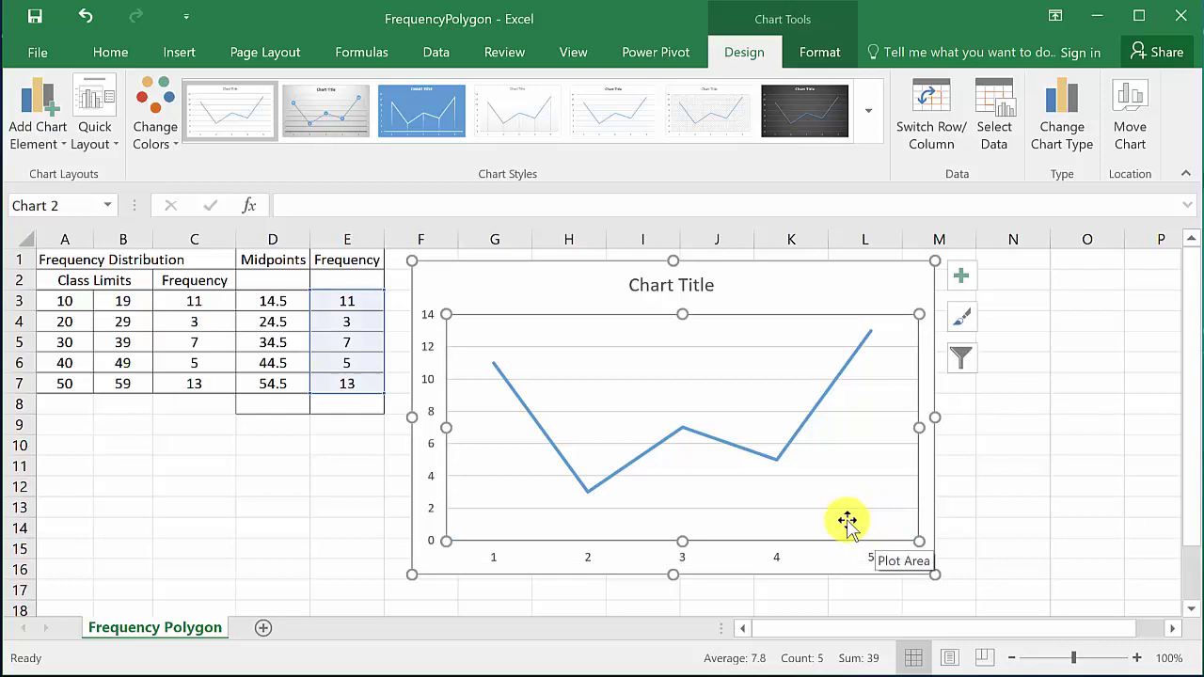
pyautogui.click(271, 300)
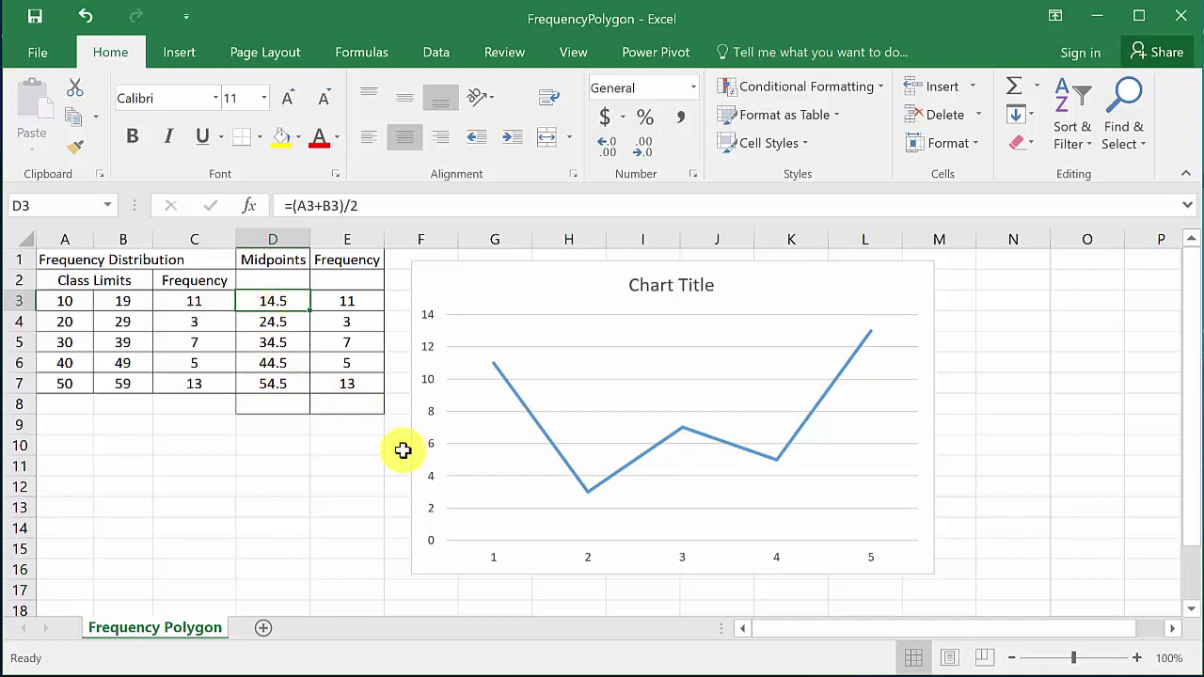
pyautogui.click(271, 280)
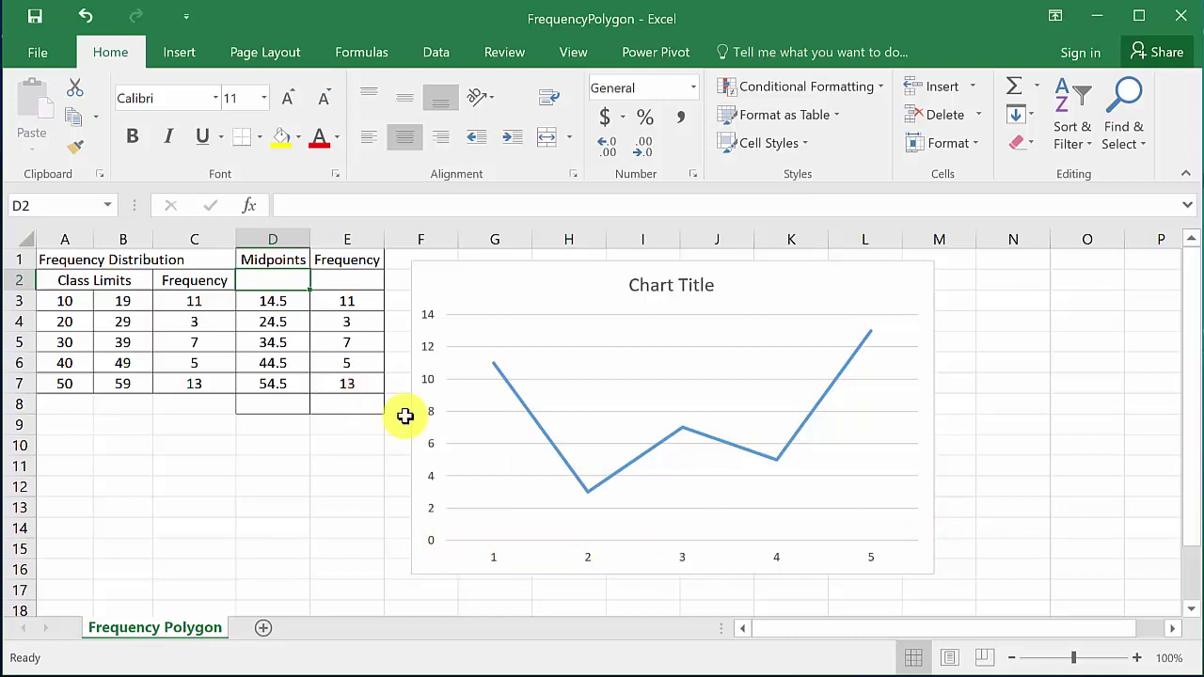
# - Delete the line chart and check the midpoint formulas in D3:D4
pyautogui.click(533, 284)
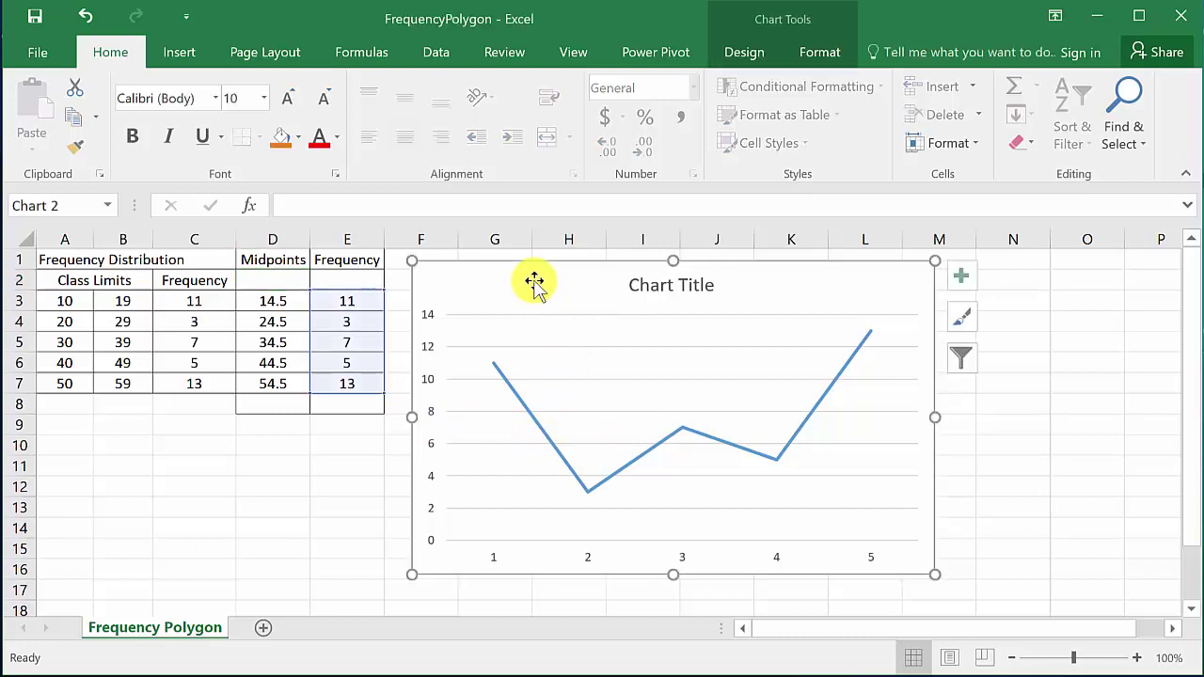
pyautogui.press('Delete')
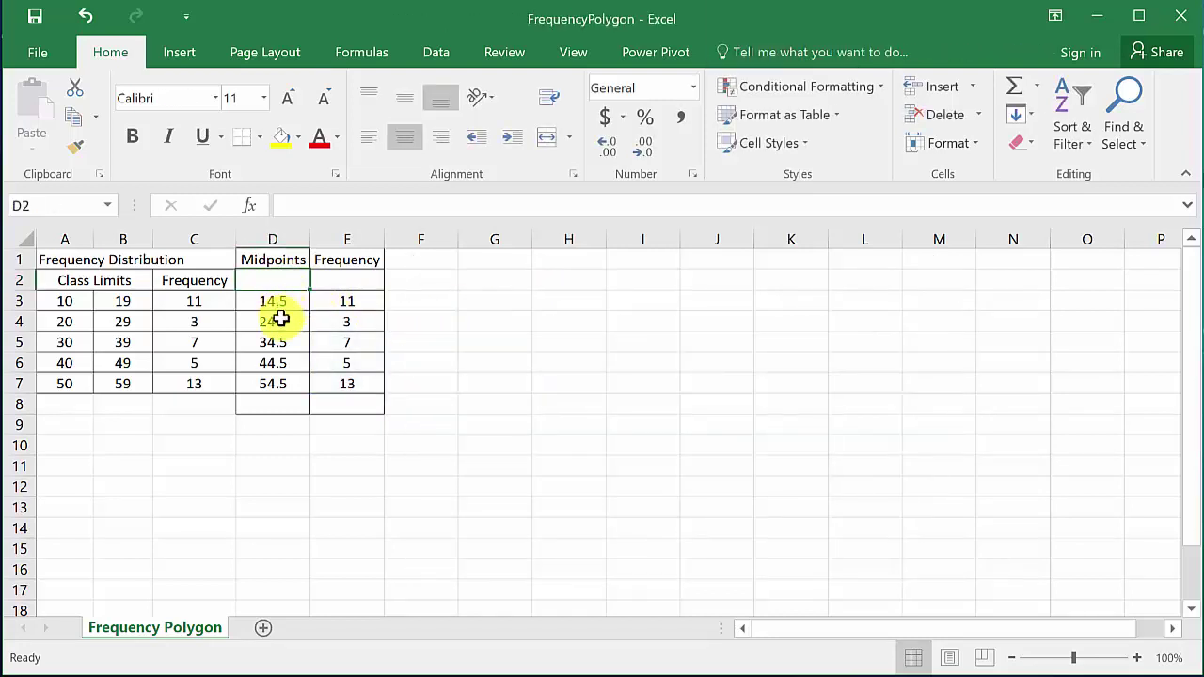
pyautogui.moveTo(281, 320); pyautogui.dragTo(285, 301)
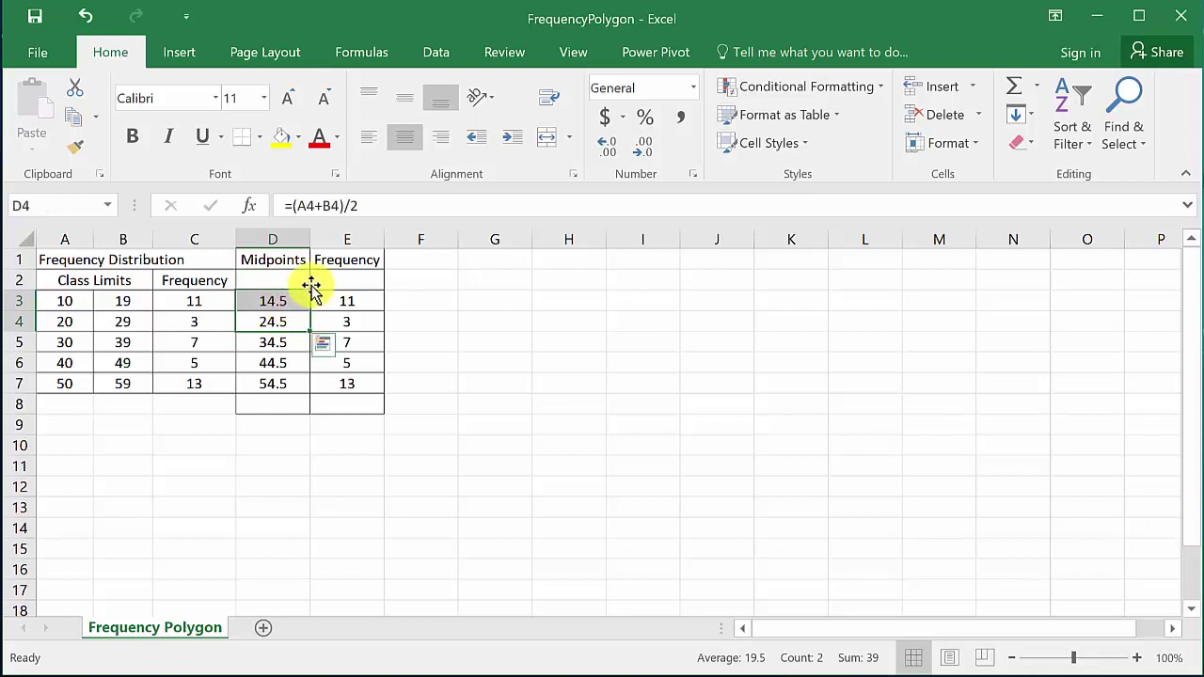
pyautogui.click(282, 319)
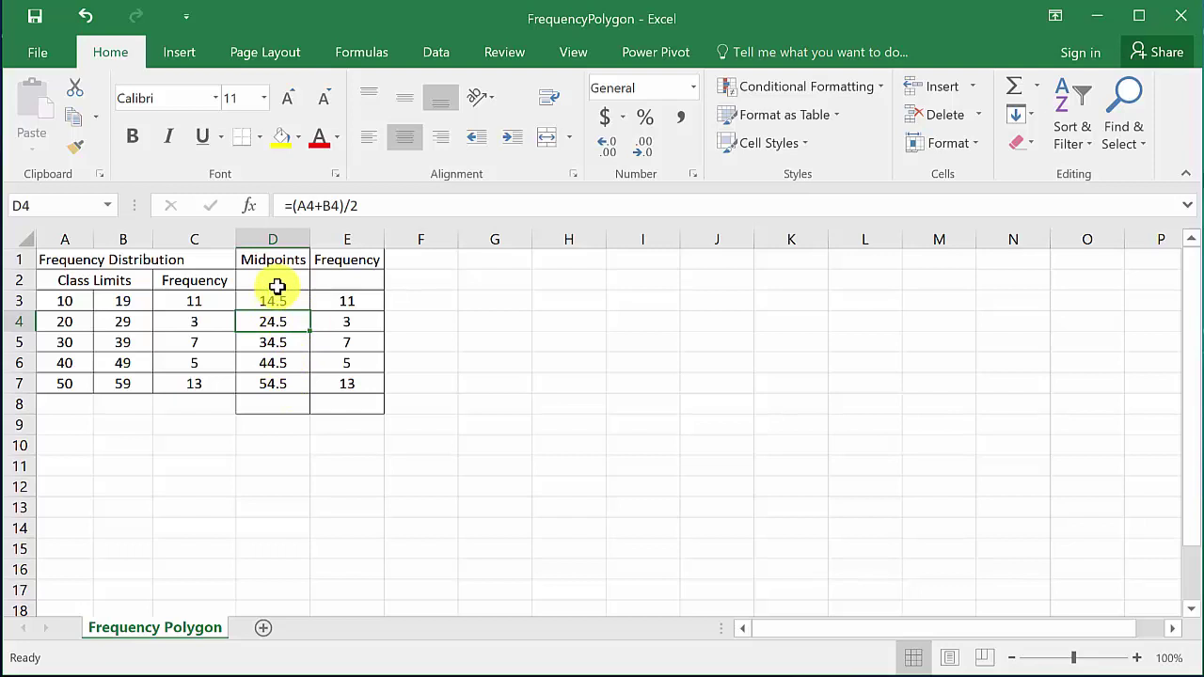
# - Add endpoint midpoints 4.5 in D2 and 64.5 in D8, each with frequency 0 in column E
pyautogui.click(282, 281)
pyautogui.write('4')
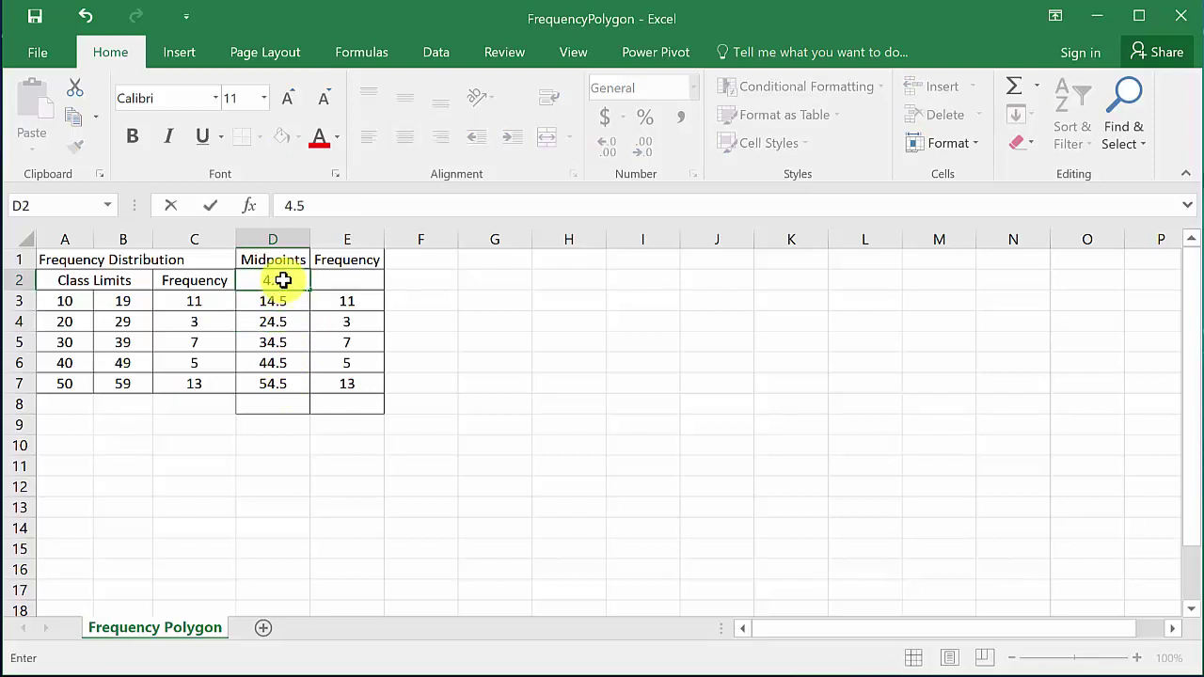
pyautogui.write('.5')
pyautogui.press('Return')
pyautogui.press('Return')
pyautogui.press('Return')
pyautogui.press('Return')
pyautogui.press('Return')
pyautogui.press('Return')
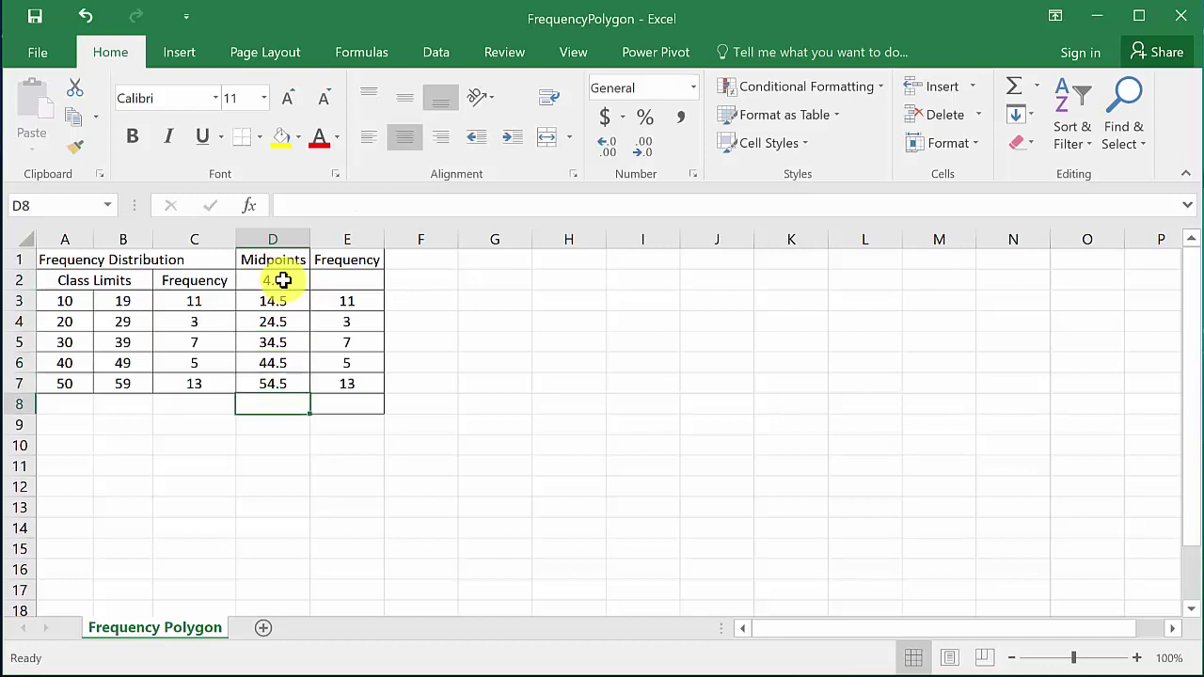
pyautogui.write('64.5')
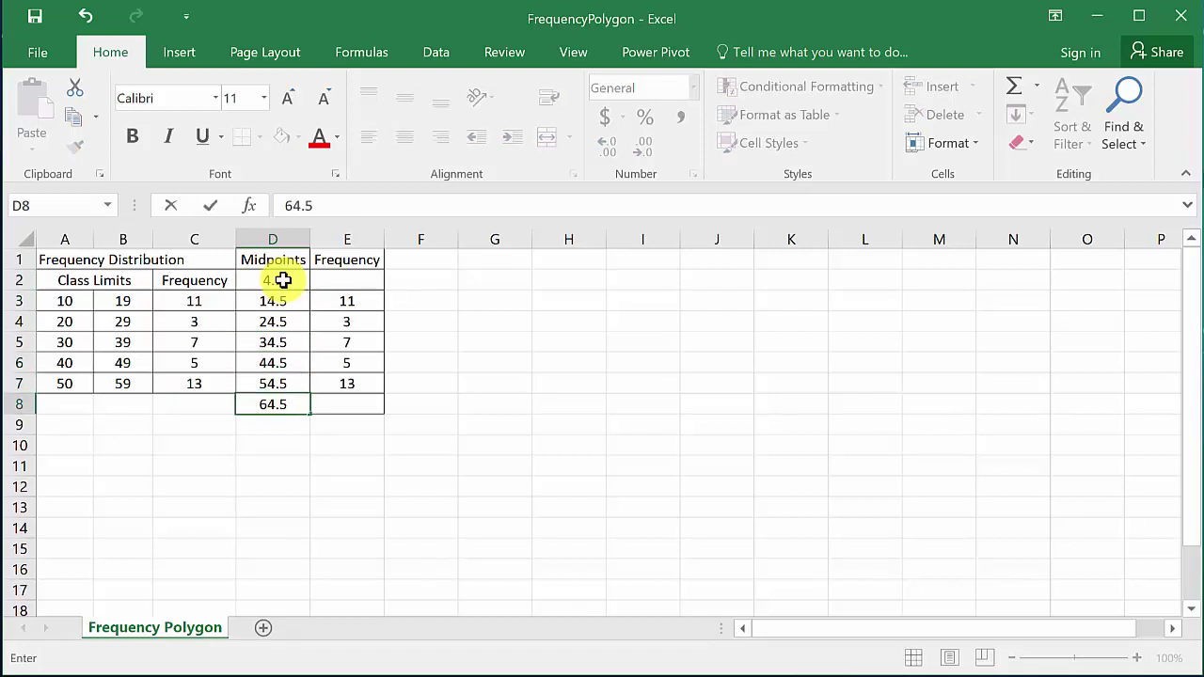
pyautogui.press('Tab')
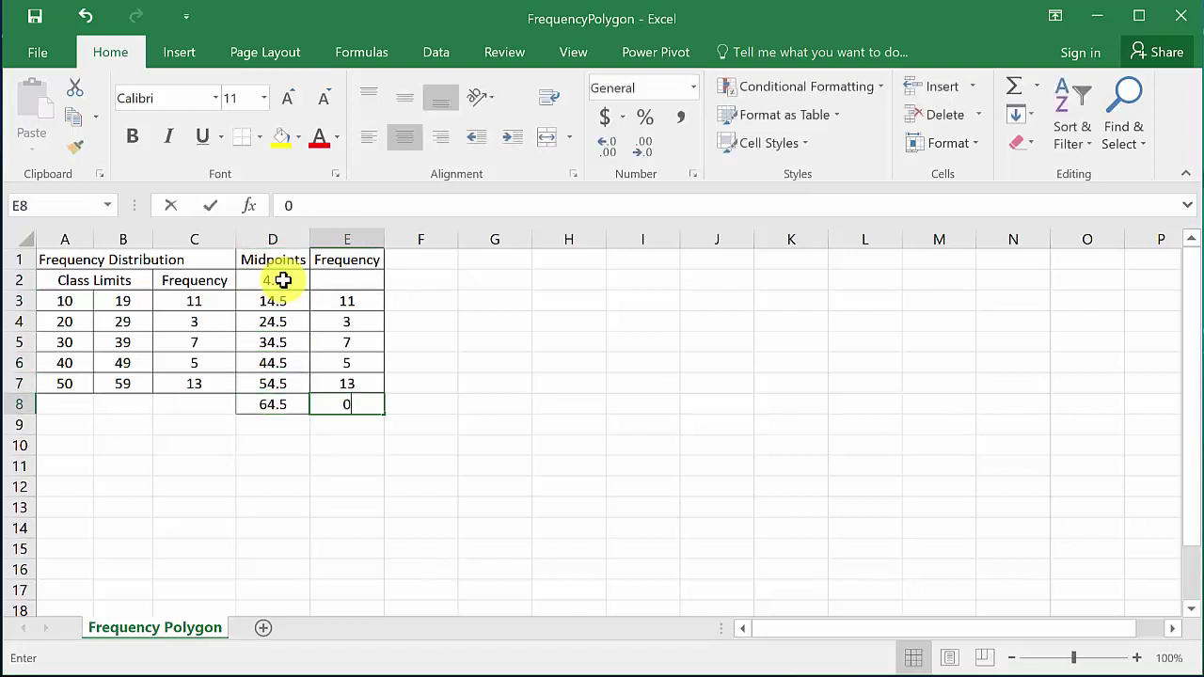
pyautogui.hotkey('ctrl', 'Return')
pyautogui.press('Up')
pyautogui.press('Up')
pyautogui.press('Up')
pyautogui.press('Up')
pyautogui.press('Up')
pyautogui.press('Up')
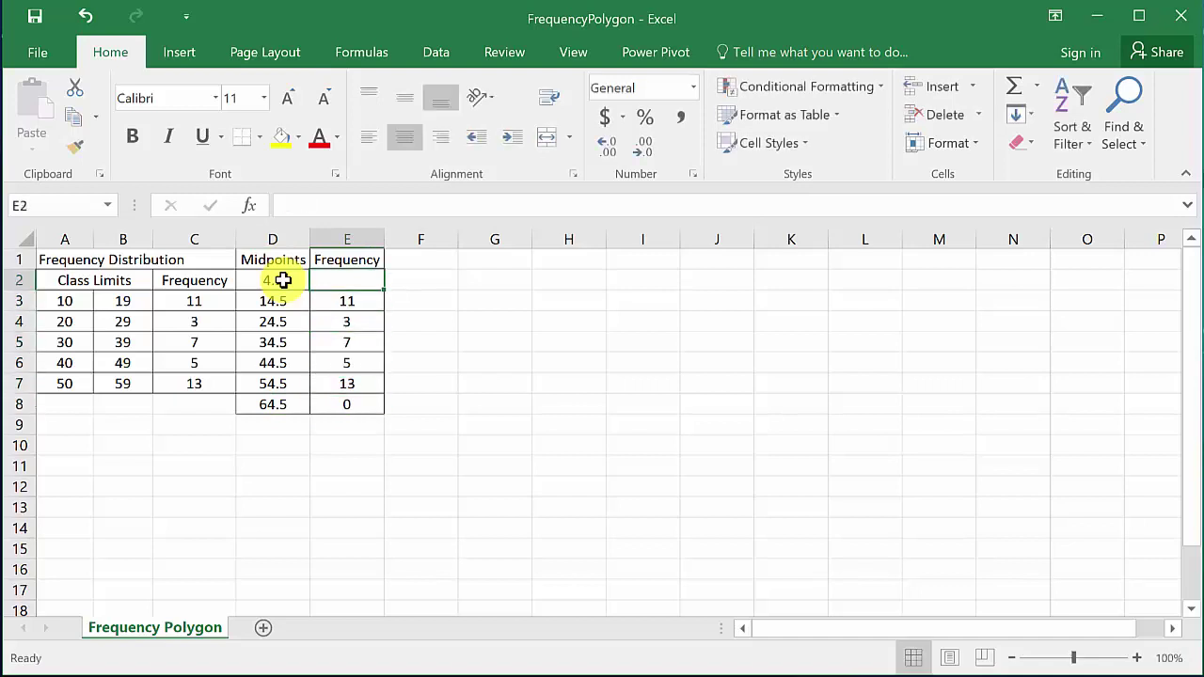
pyautogui.press('Return')
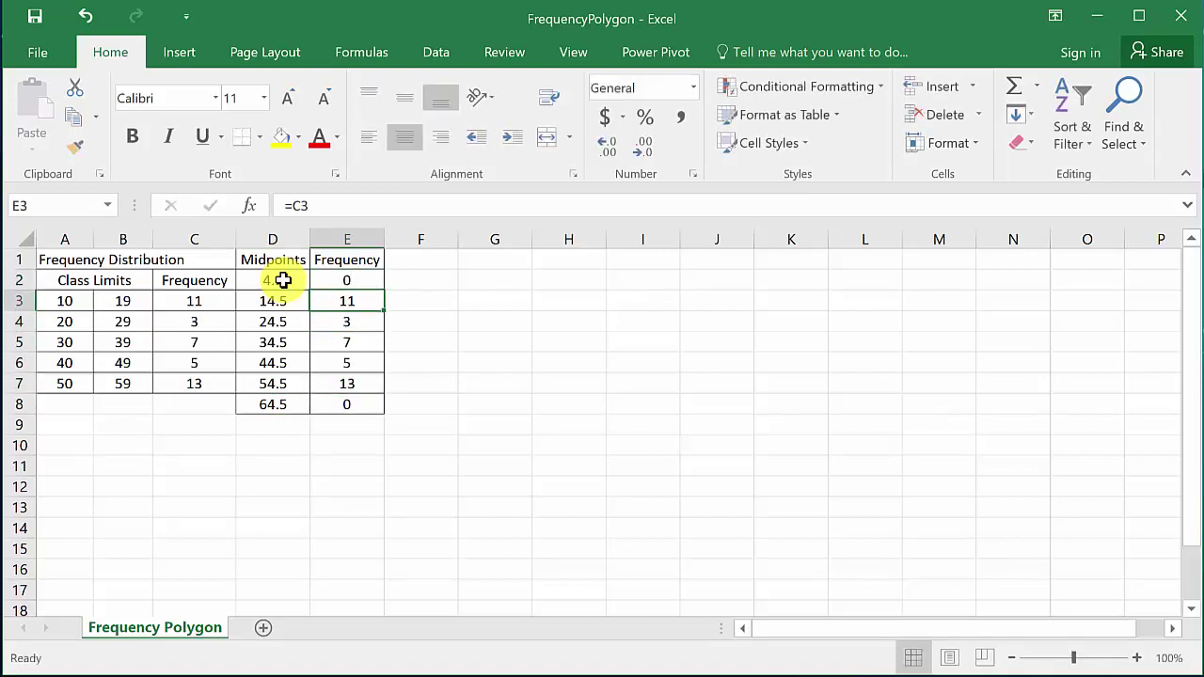
# - Insert a 2-D line chart of E2:E8 and nudge it slightly right and up beside the table
pyautogui.moveTo(348, 280); pyautogui.dragTo(352, 406)
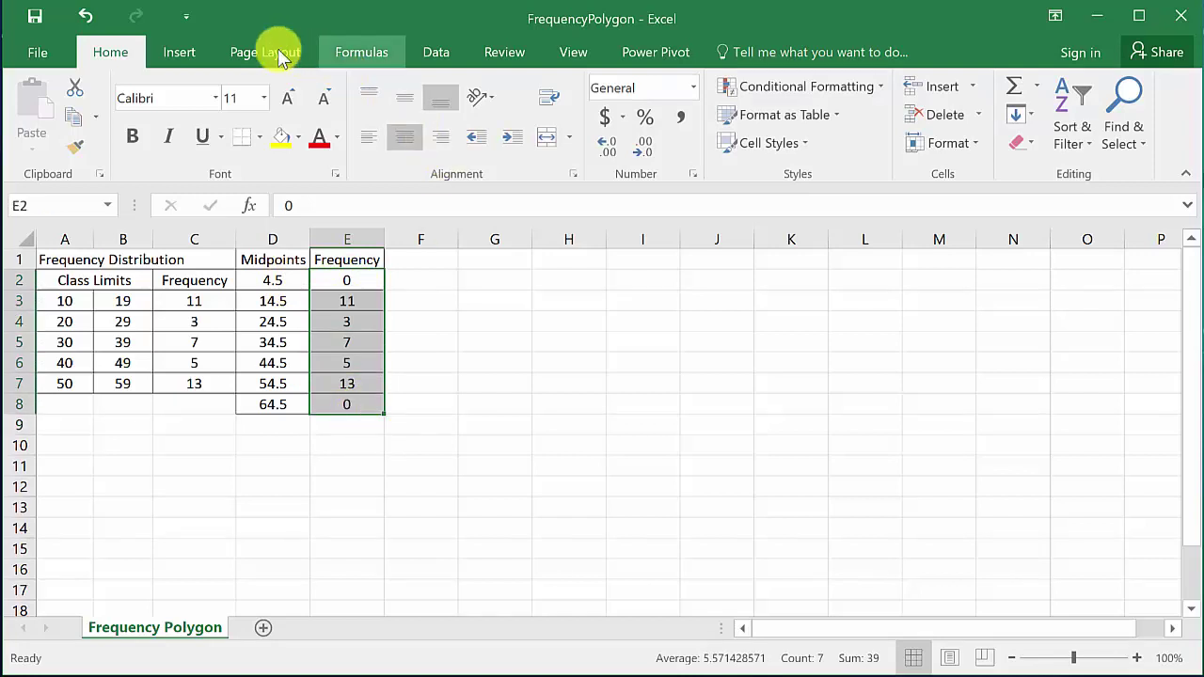
pyautogui.click(179, 52)
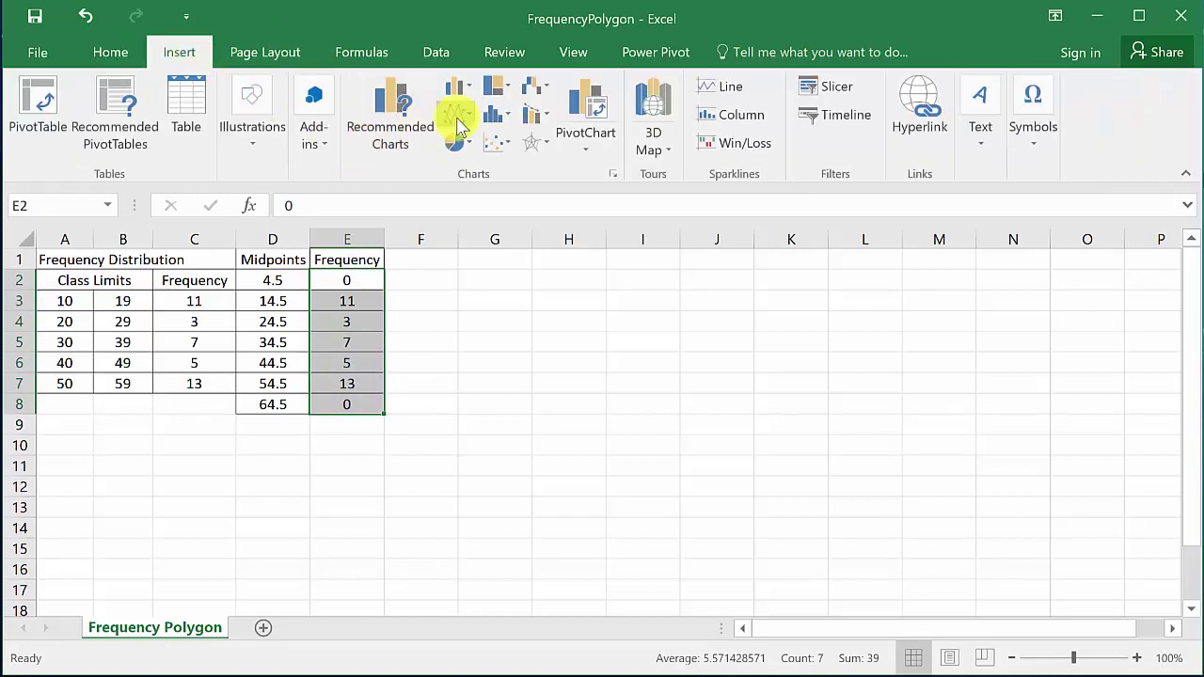
pyautogui.click(467, 120)
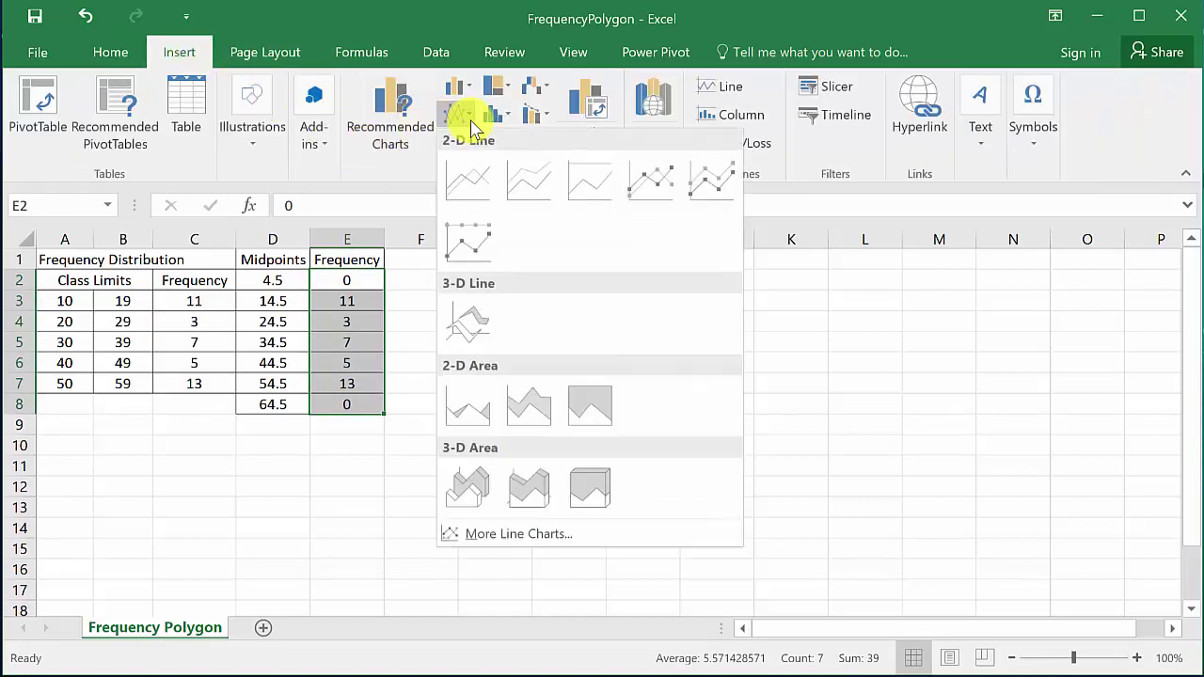
pyautogui.click(479, 191)
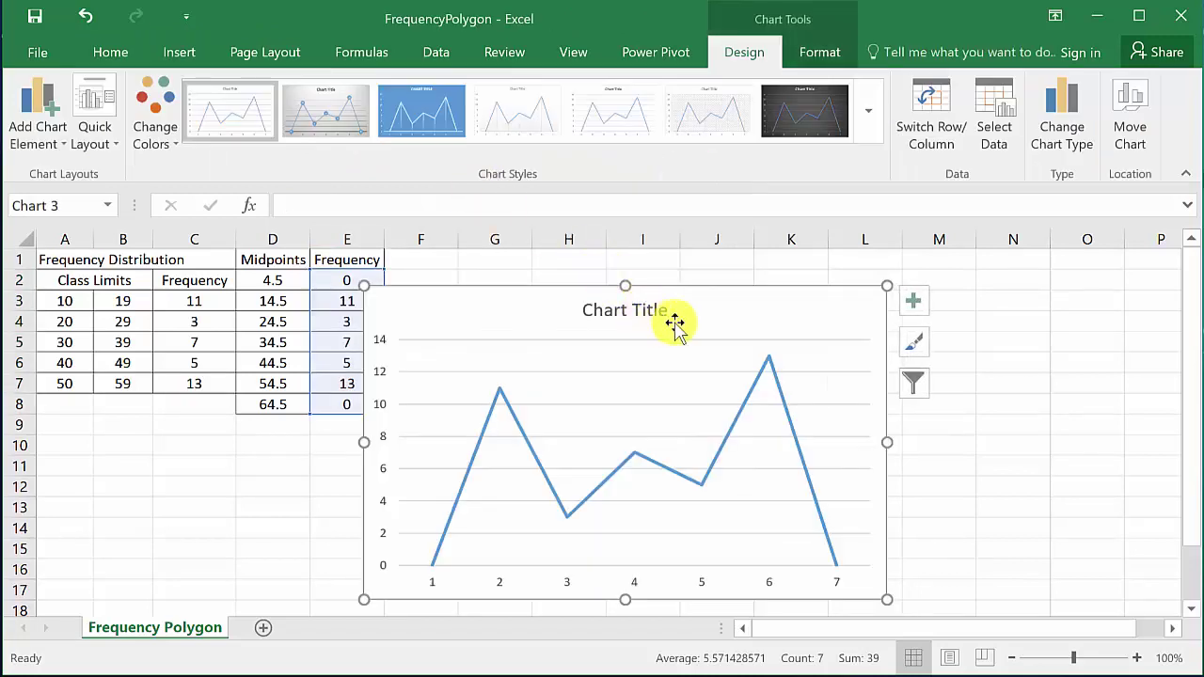
pyautogui.moveTo(700, 309); pyautogui.dragTo(766, 296)
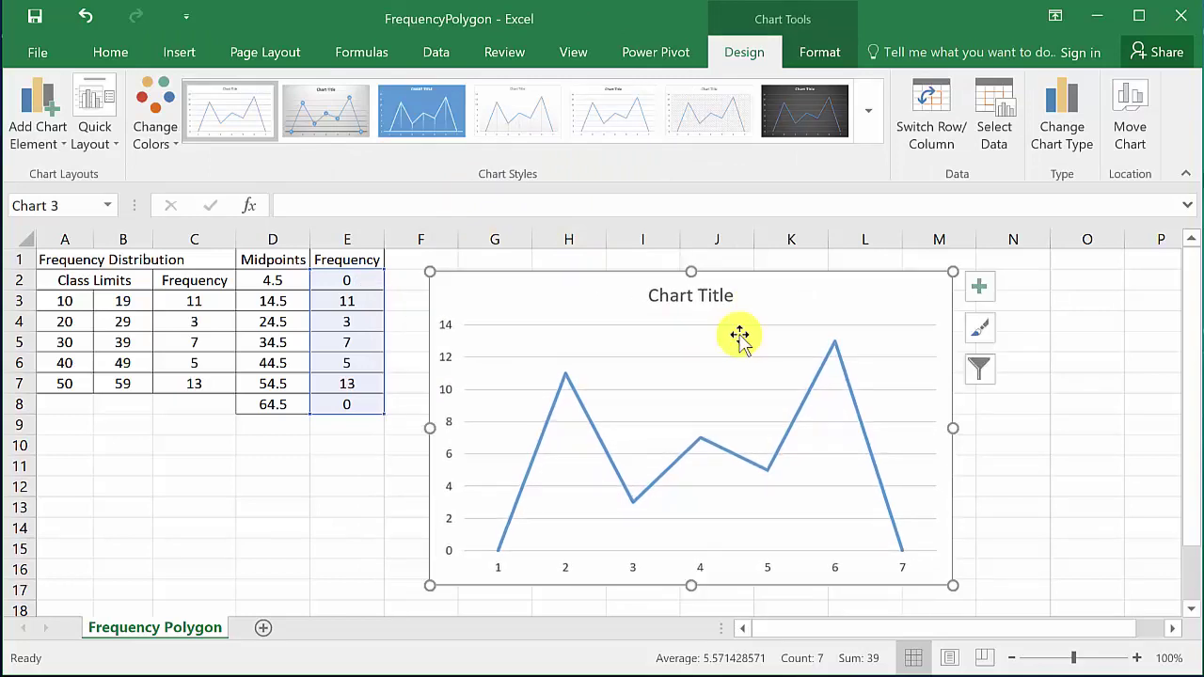
pyautogui.moveTo(567, 381)
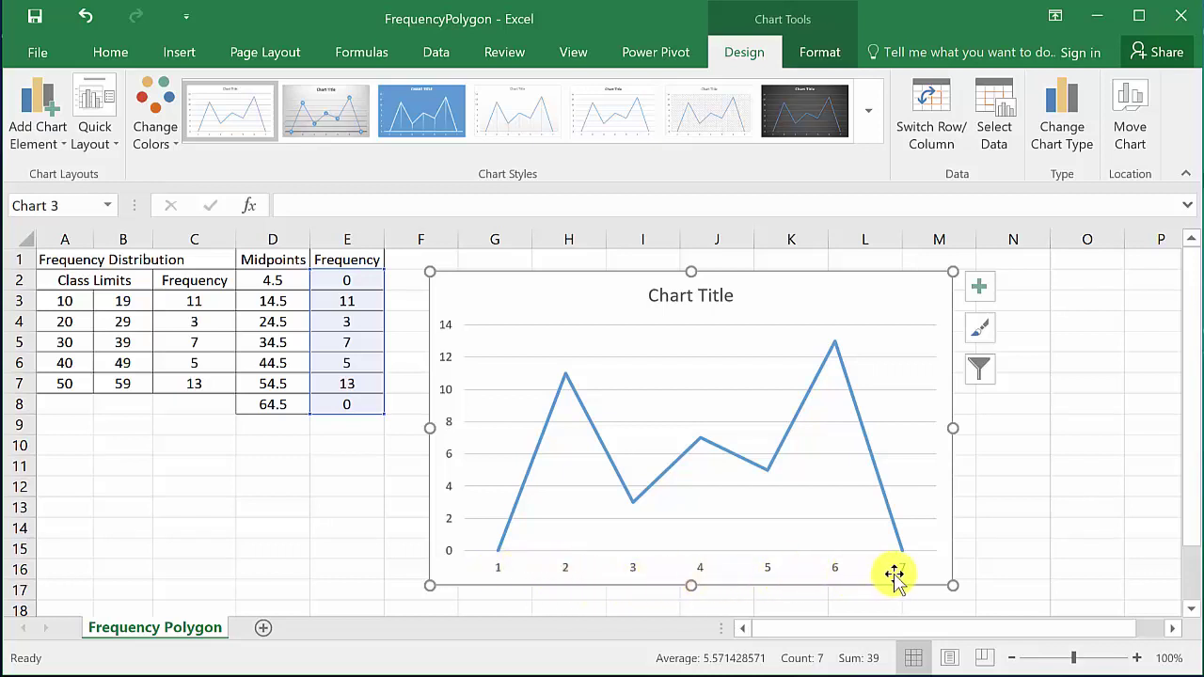
# - Use Select Data to set the horizontal axis labels to the midpoints in D2:D8
pyautogui.click(631, 571)
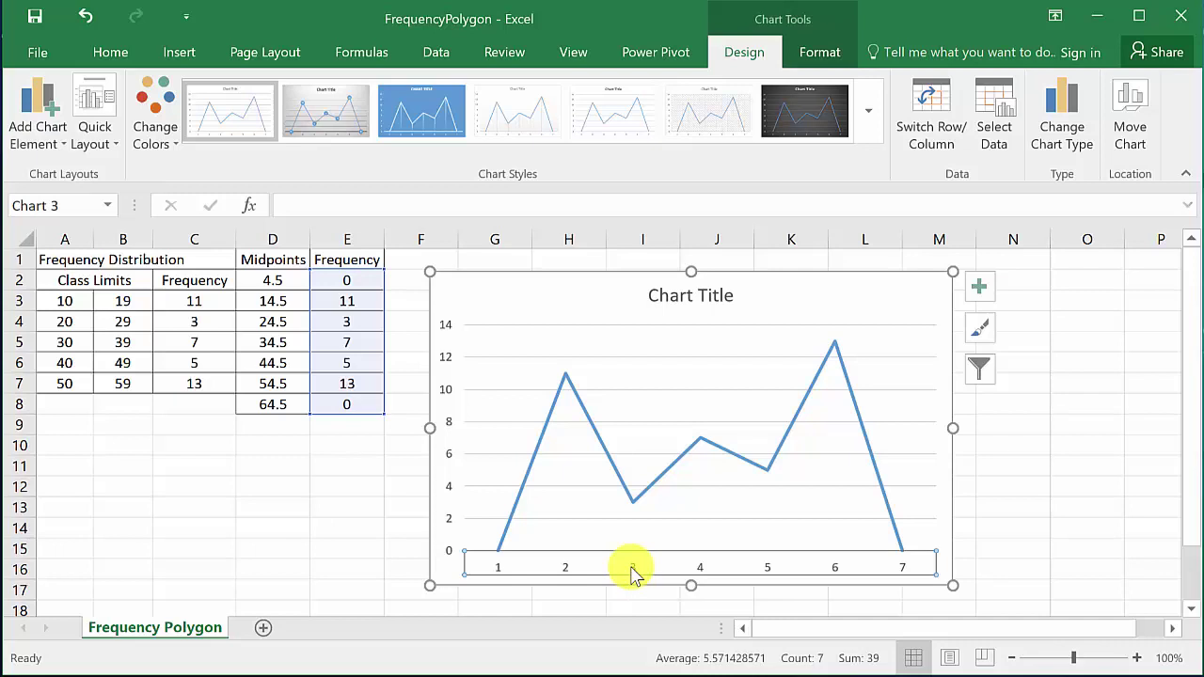
pyautogui.rightClick(632, 572)
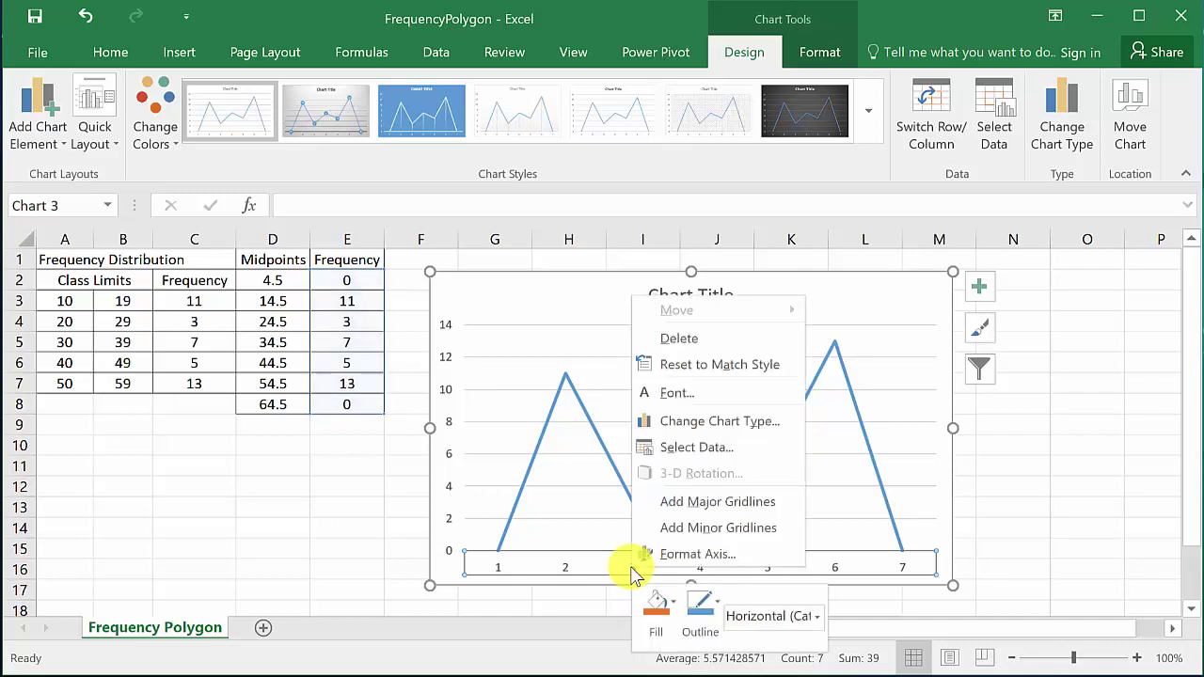
pyautogui.click(688, 450)
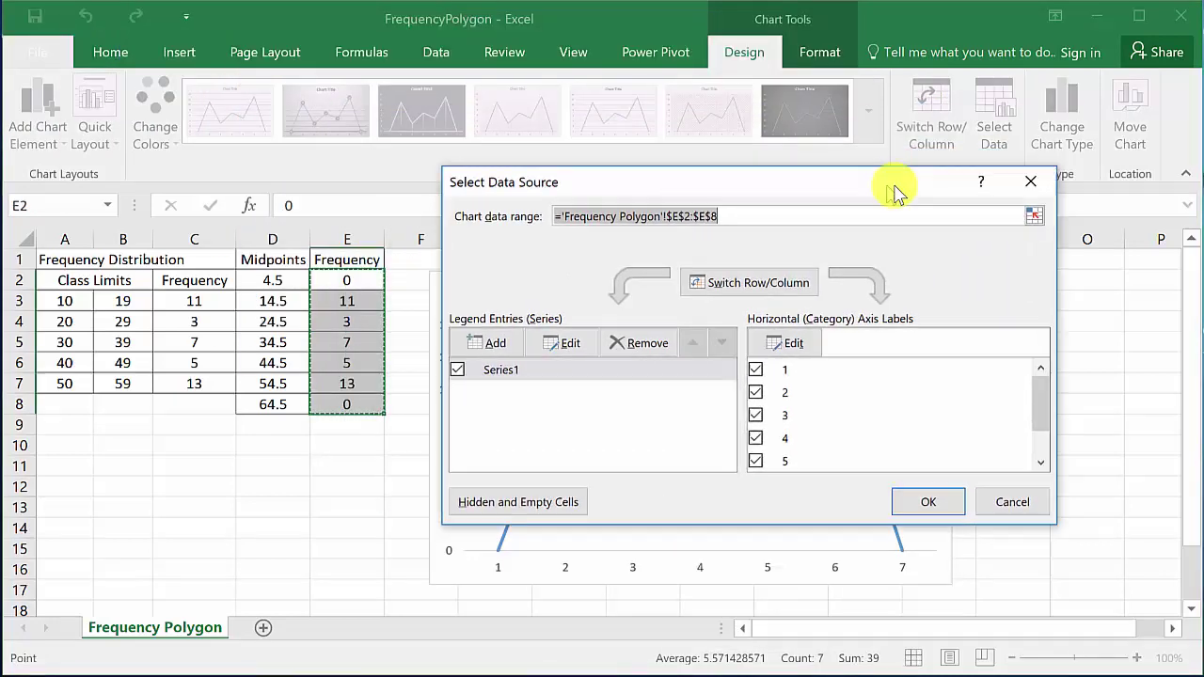
pyautogui.moveTo(895, 188); pyautogui.dragTo(922, 215)
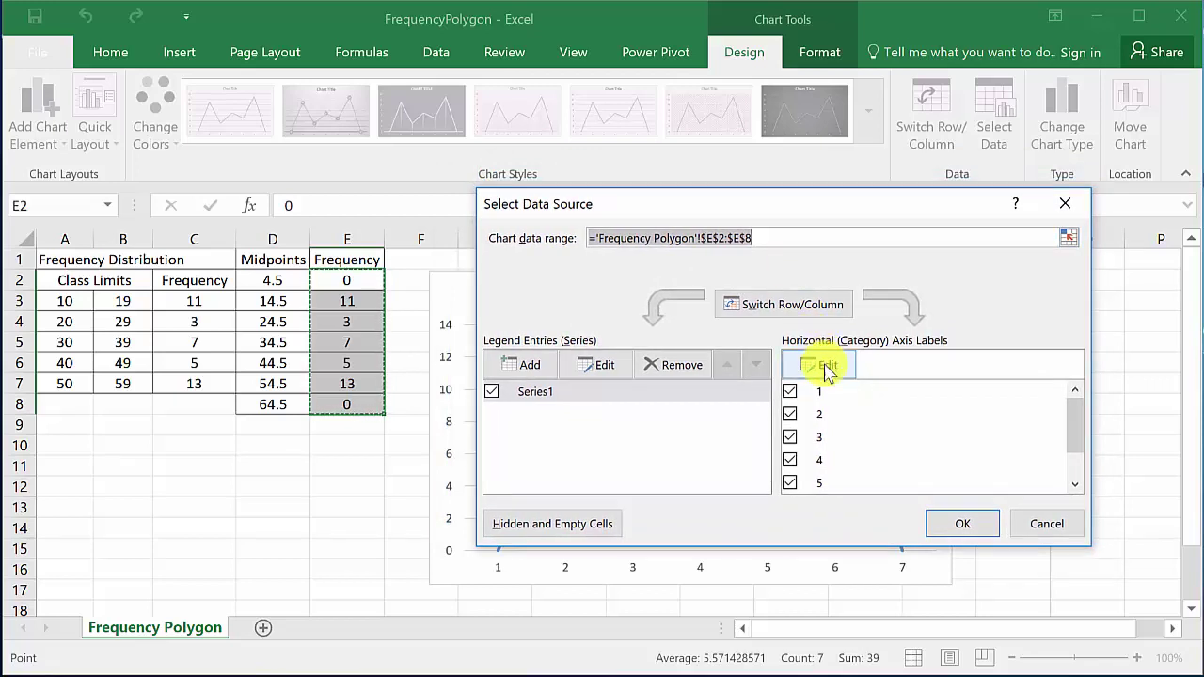
pyautogui.press('Return')
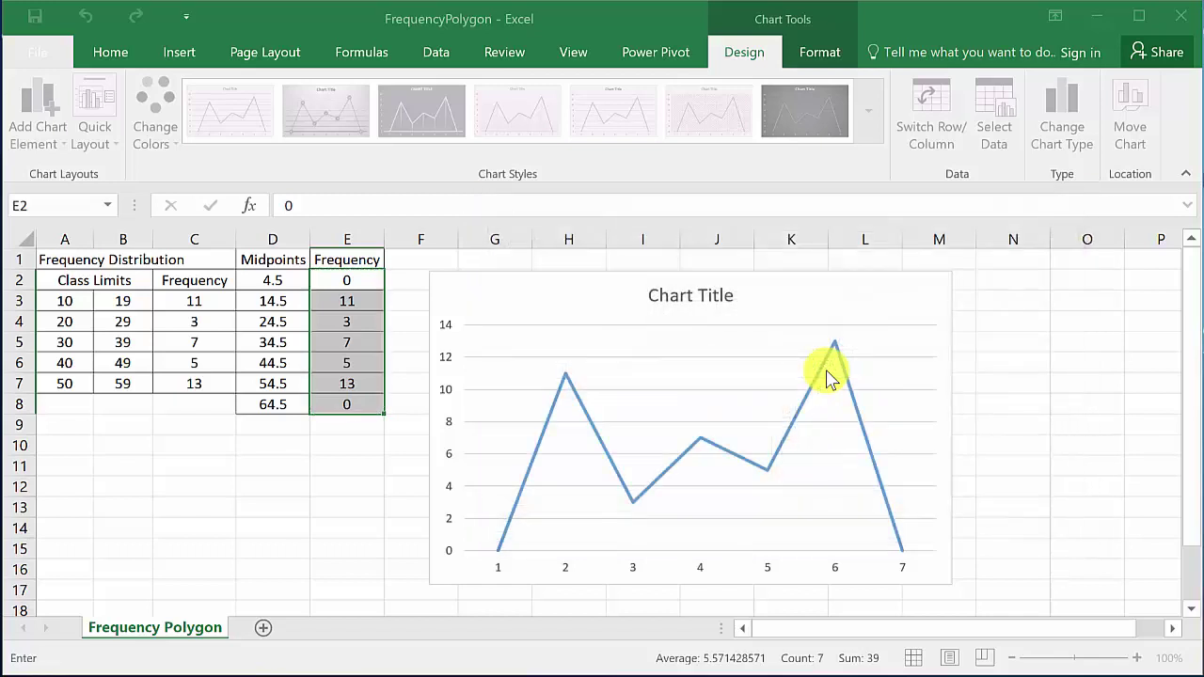
pyautogui.moveTo(451, 2); pyautogui.dragTo(740, 310)
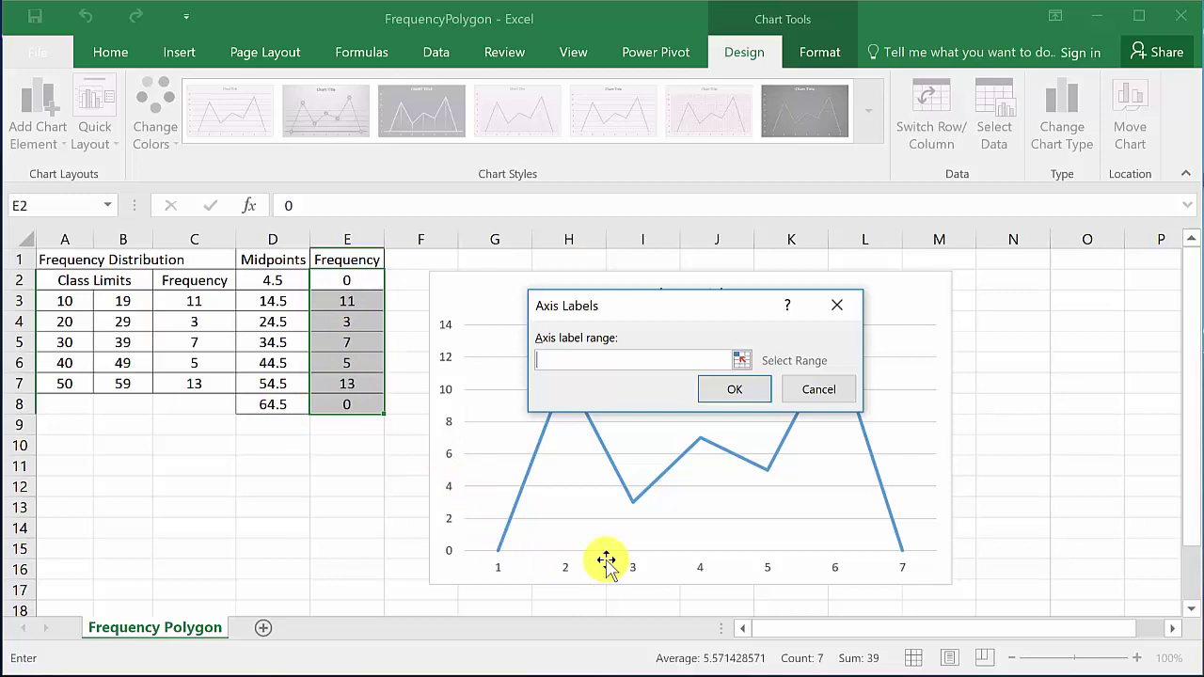
pyautogui.click(743, 362)
pyautogui.moveTo(272, 277); pyautogui.dragTo(288, 411)
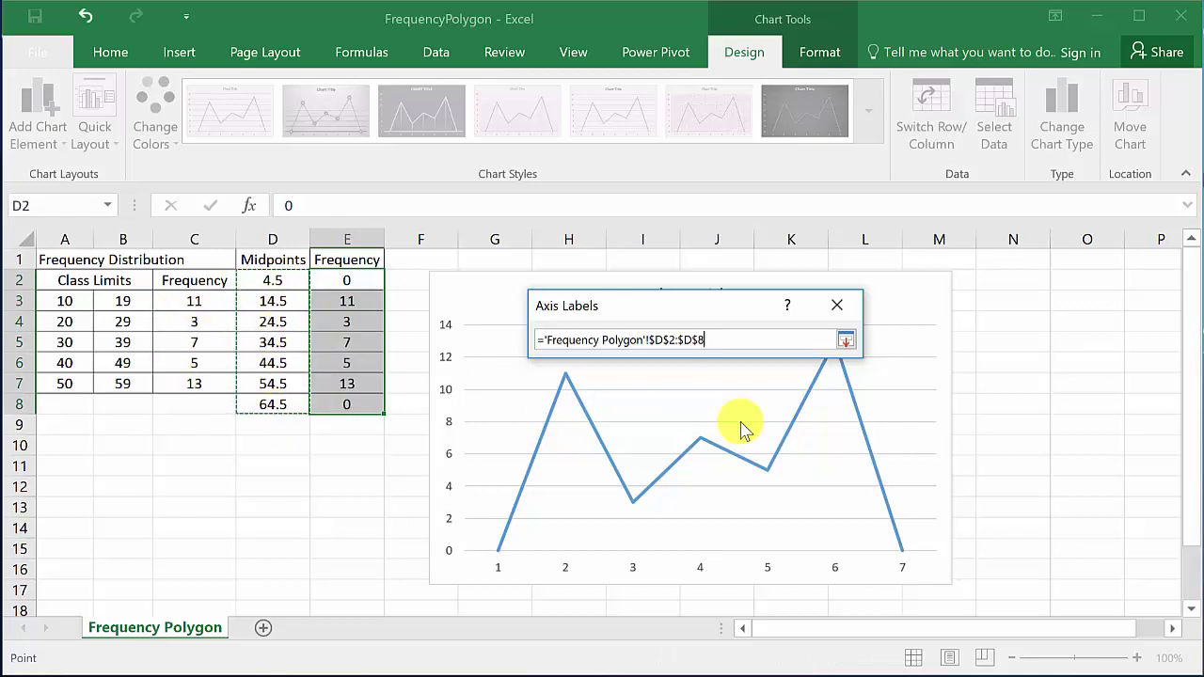
pyautogui.click(846, 341)
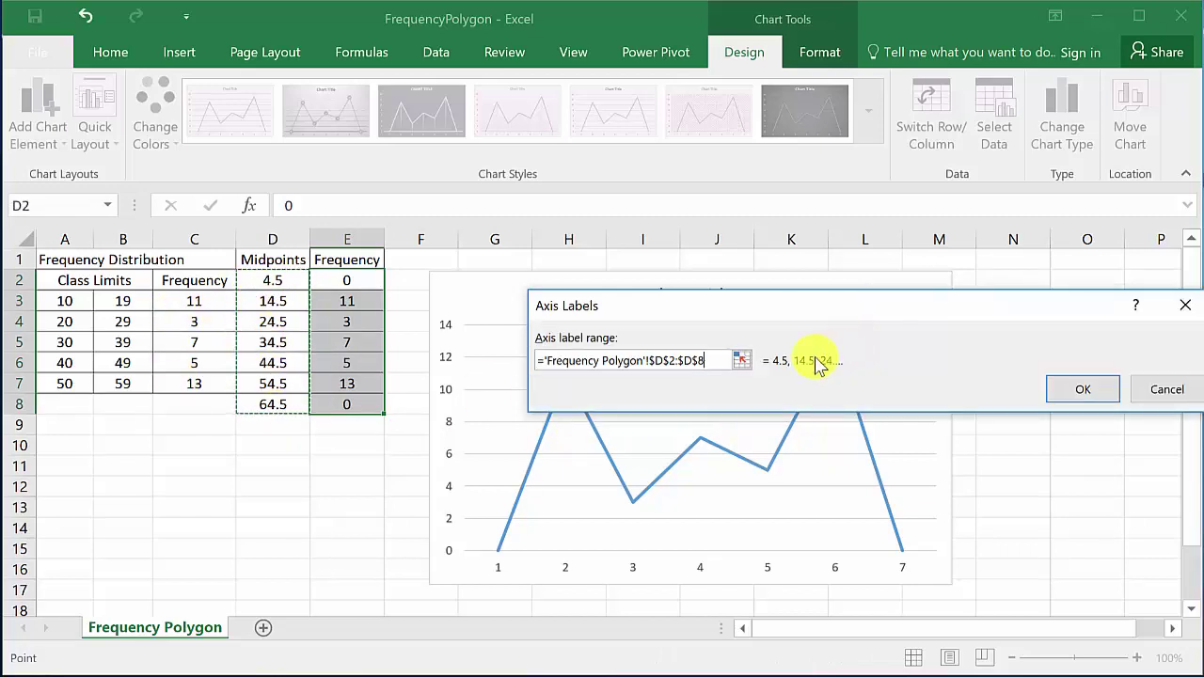
pyautogui.click(1070, 387)
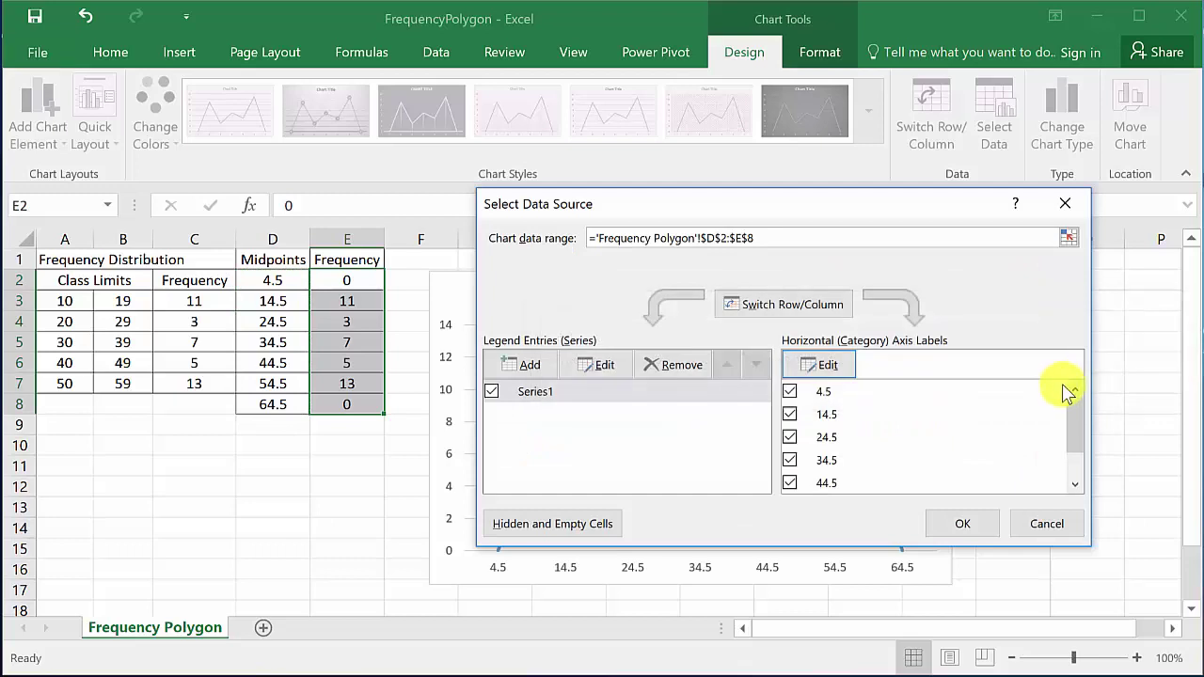
pyautogui.click(963, 524)
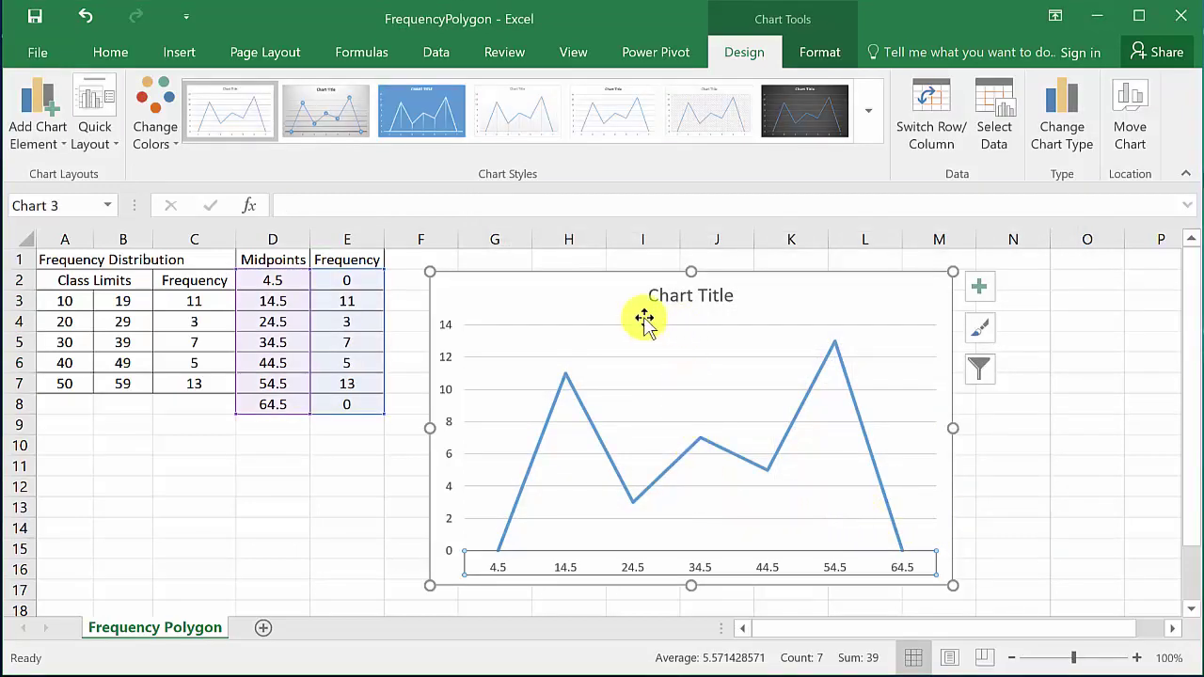
# - Replace the default chart title text with 'Frequency Polygon'
pyautogui.click(553, 302)
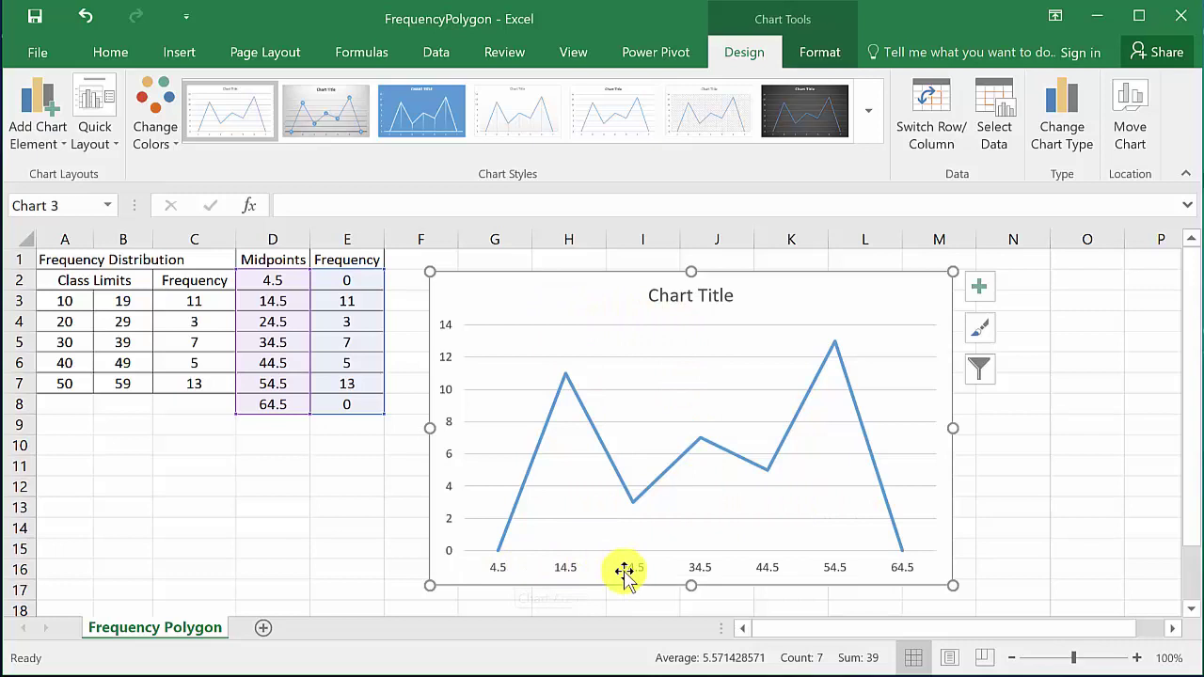
pyautogui.click(902, 568)
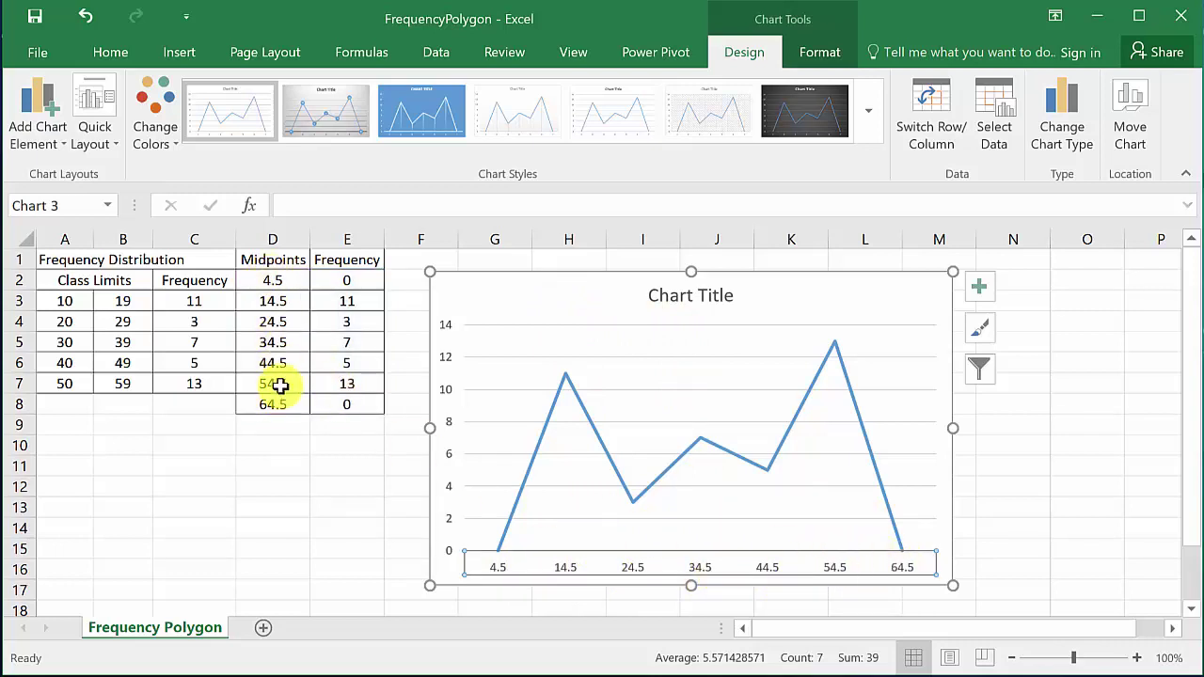
pyautogui.click(503, 309)
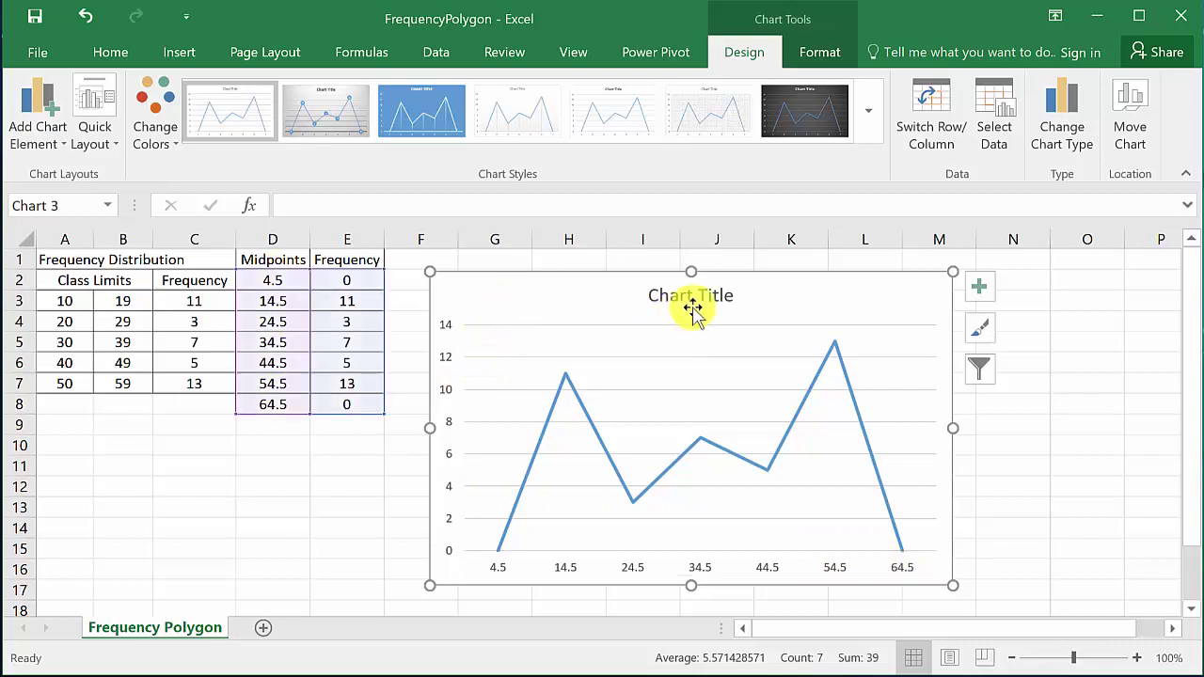
pyautogui.click(693, 293)
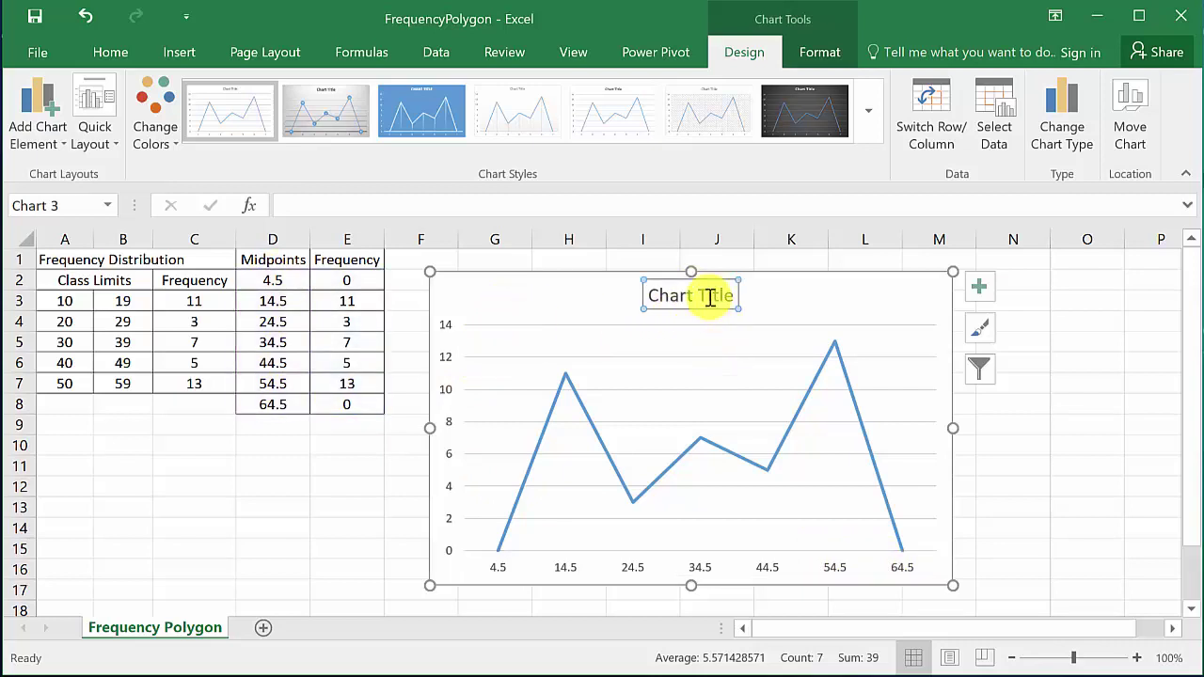
pyautogui.doubleClick(710, 297)
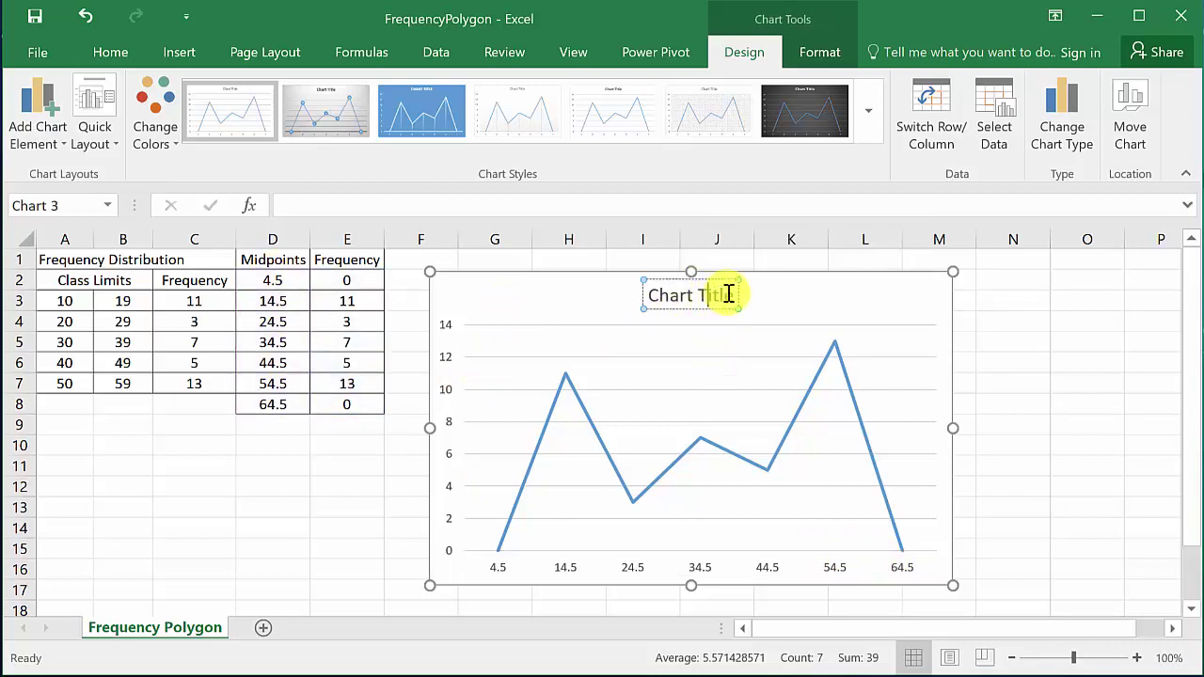
pyautogui.moveTo(731, 295); pyautogui.dragTo(640, 304)
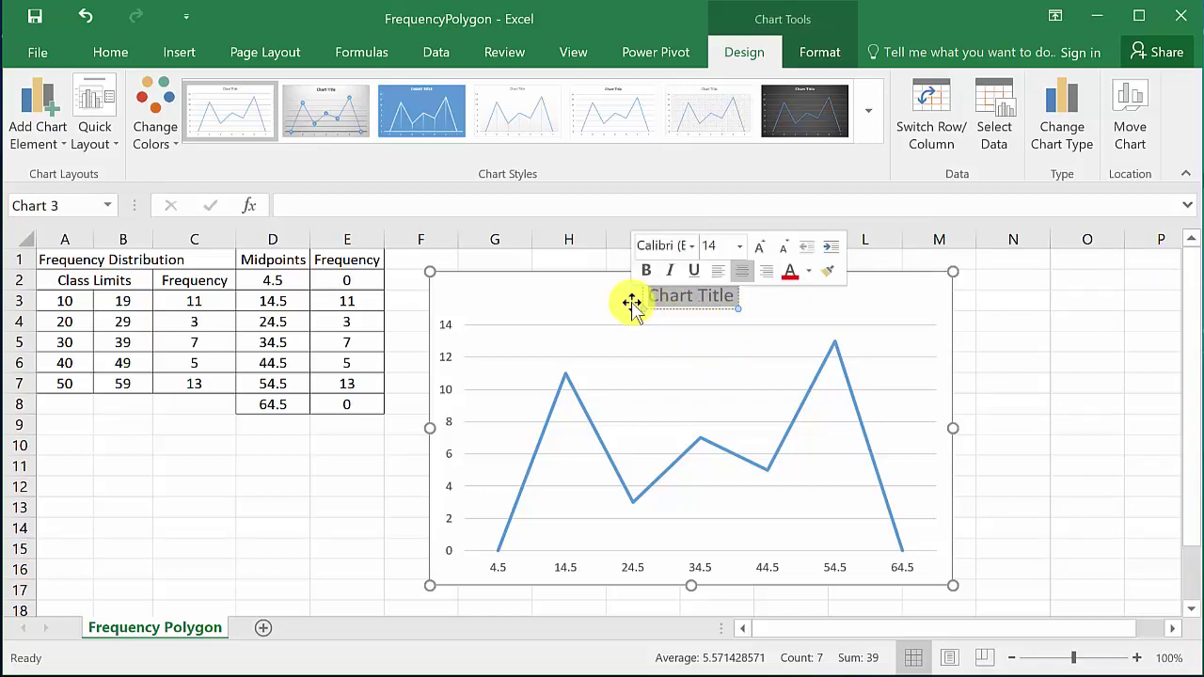
pyautogui.write('Frequ')
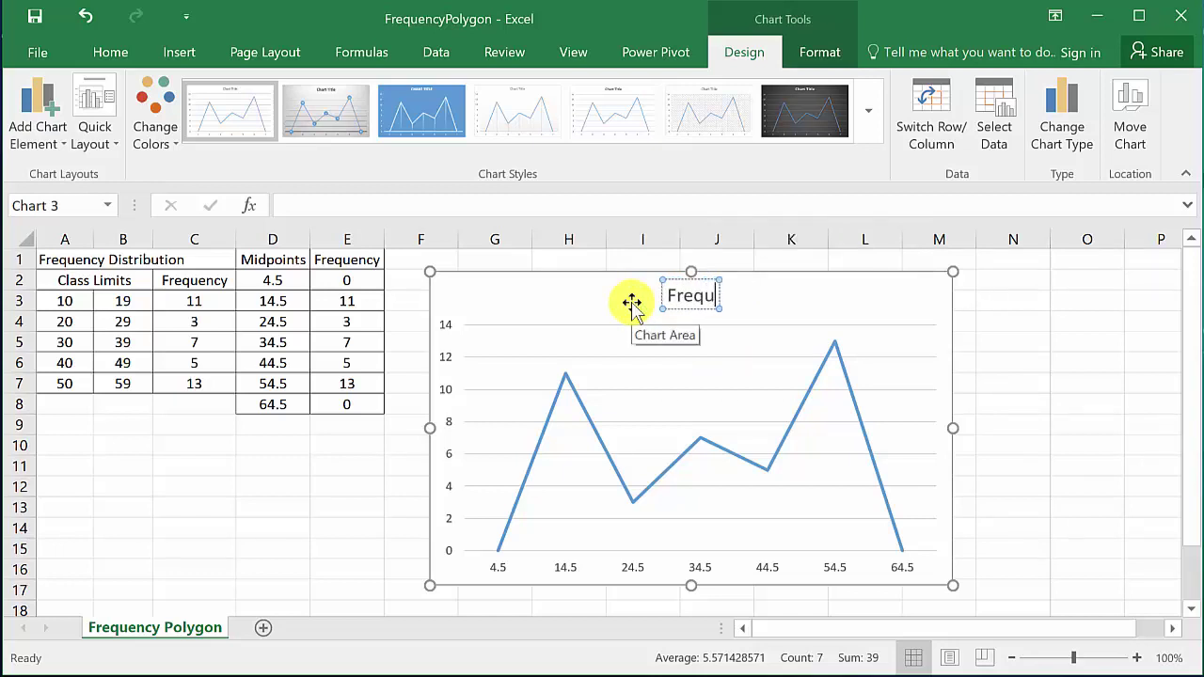
pyautogui.write('ency')
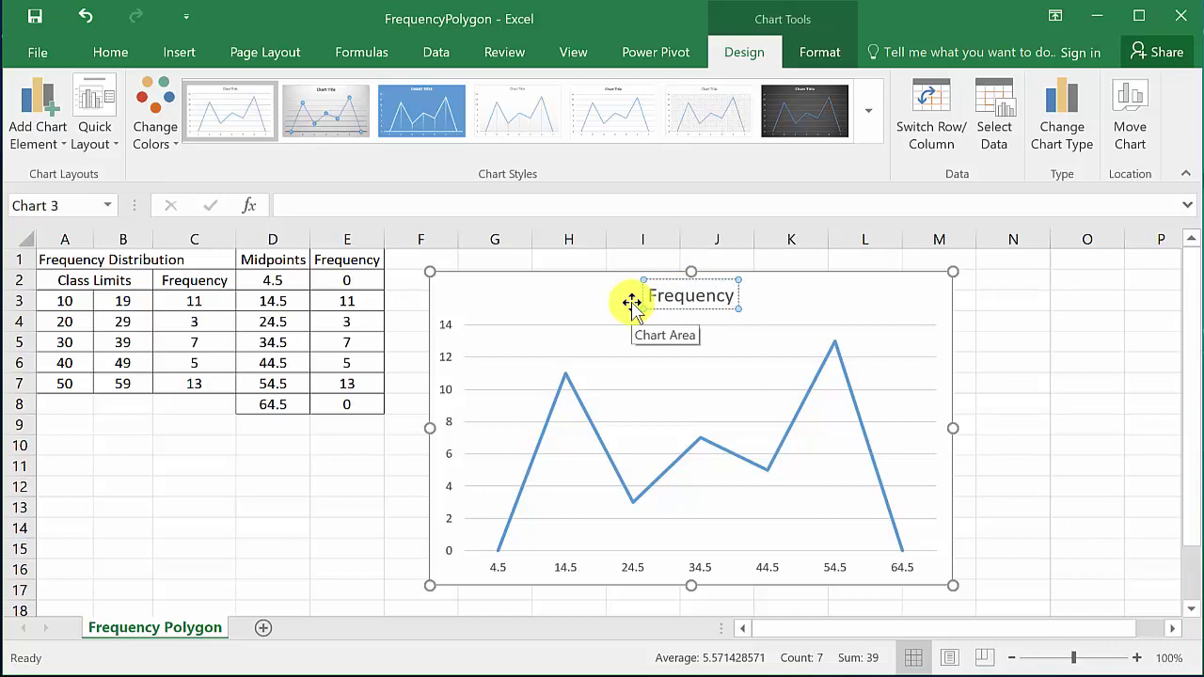
pyautogui.write(' Polygon')
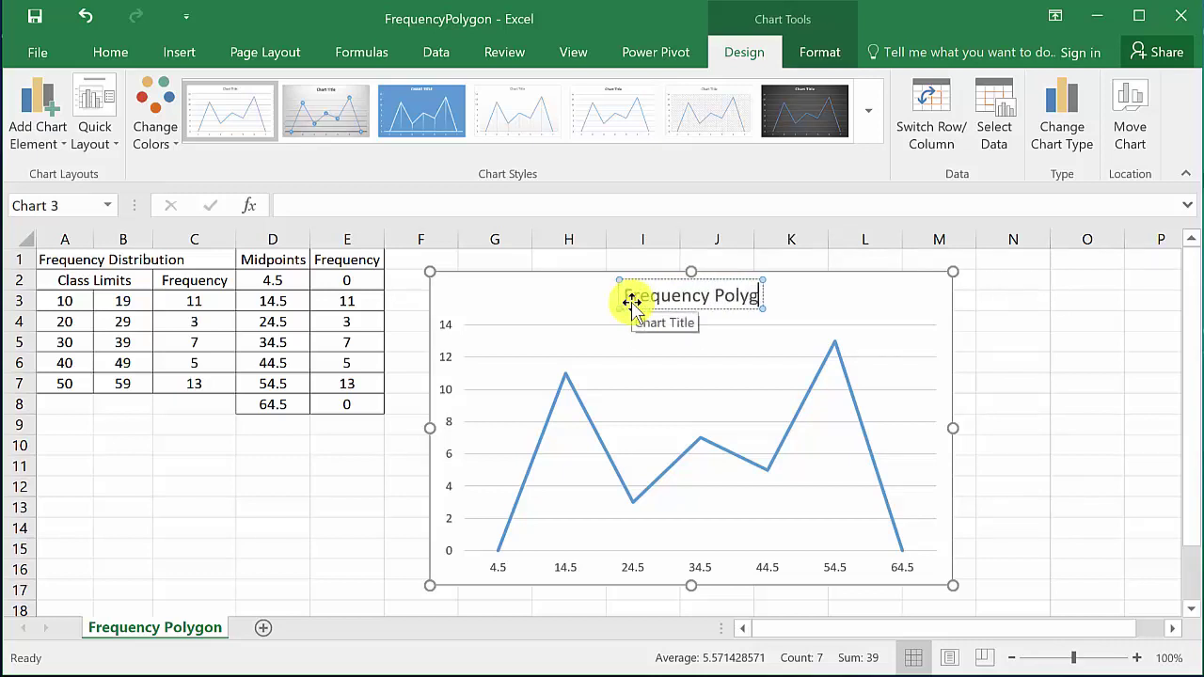
pyautogui.click(569, 297)
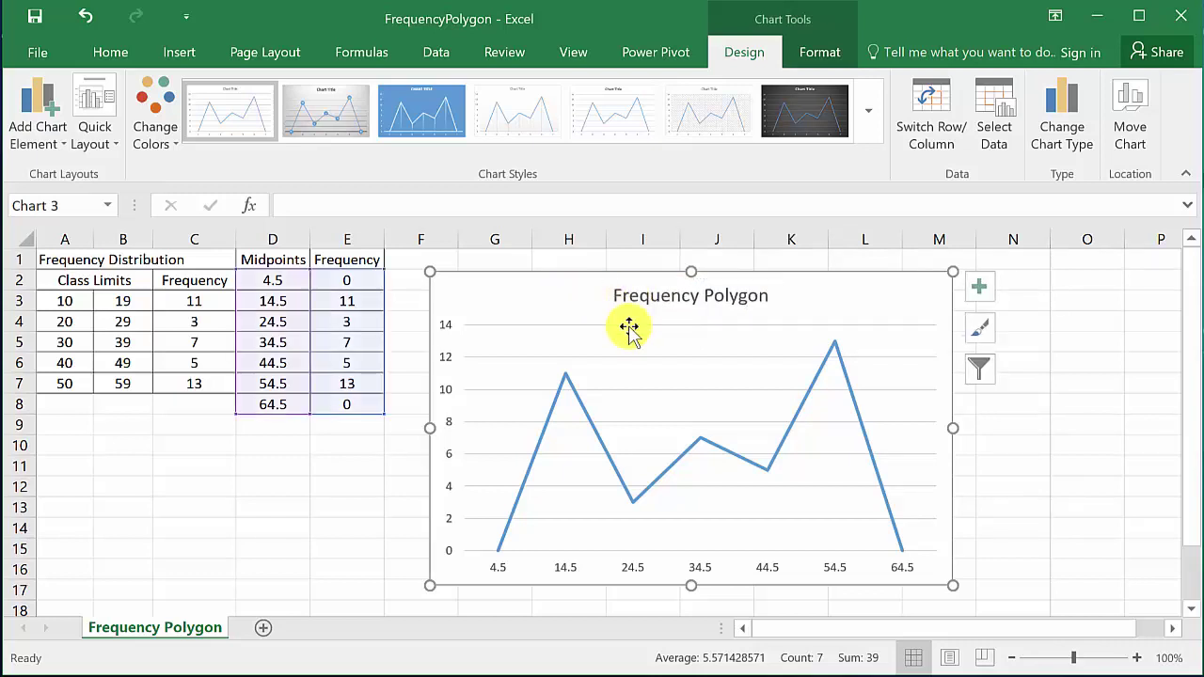
# - Add axis titles to the chart and title the vertical axis 'Frequency'
pyautogui.click(978, 287)
pyautogui.click(1061, 337)
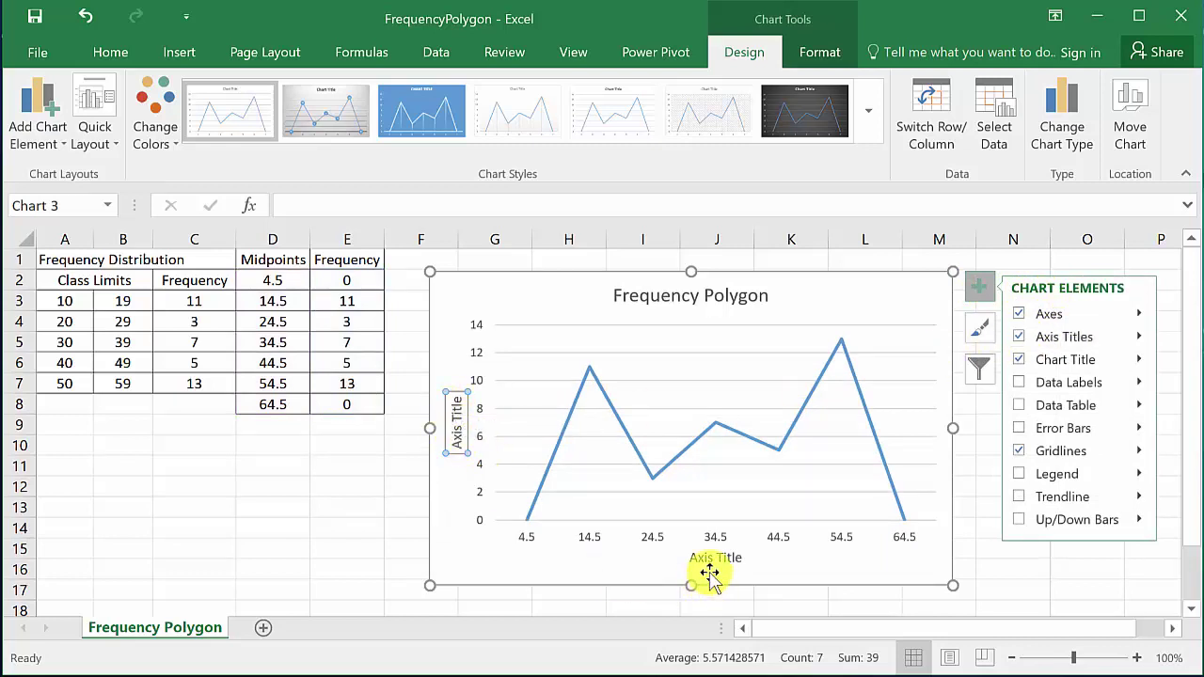
pyautogui.click(455, 428)
pyautogui.tripleClick(455, 424)
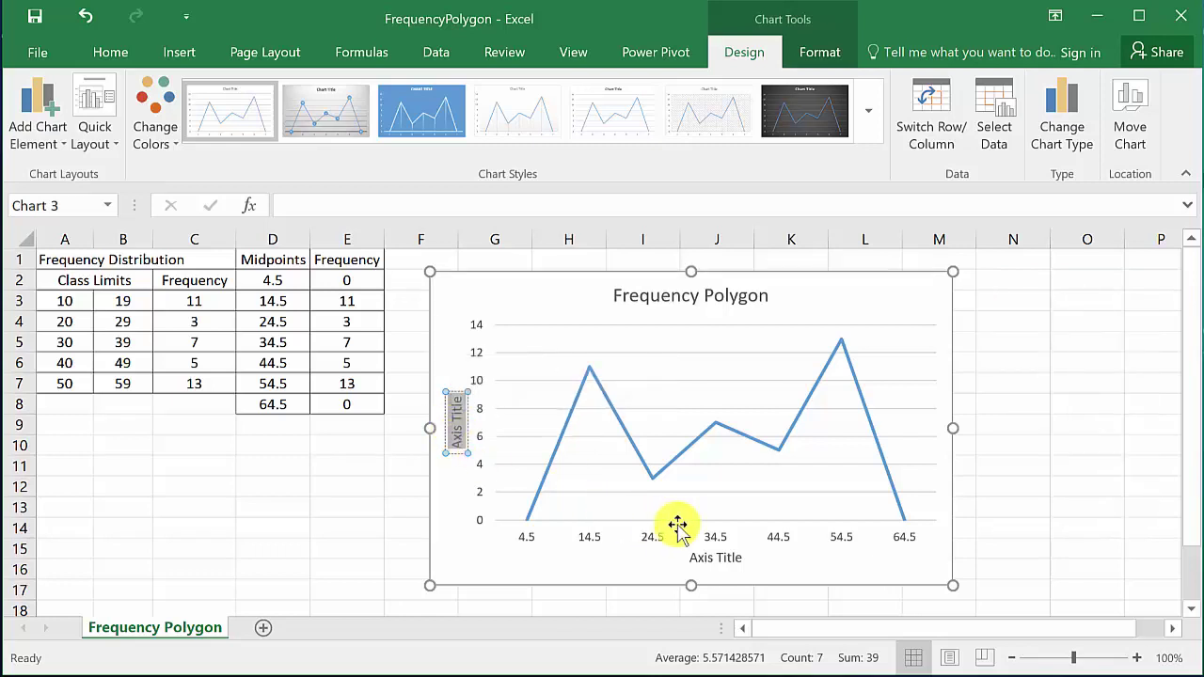
pyautogui.write('Fre')
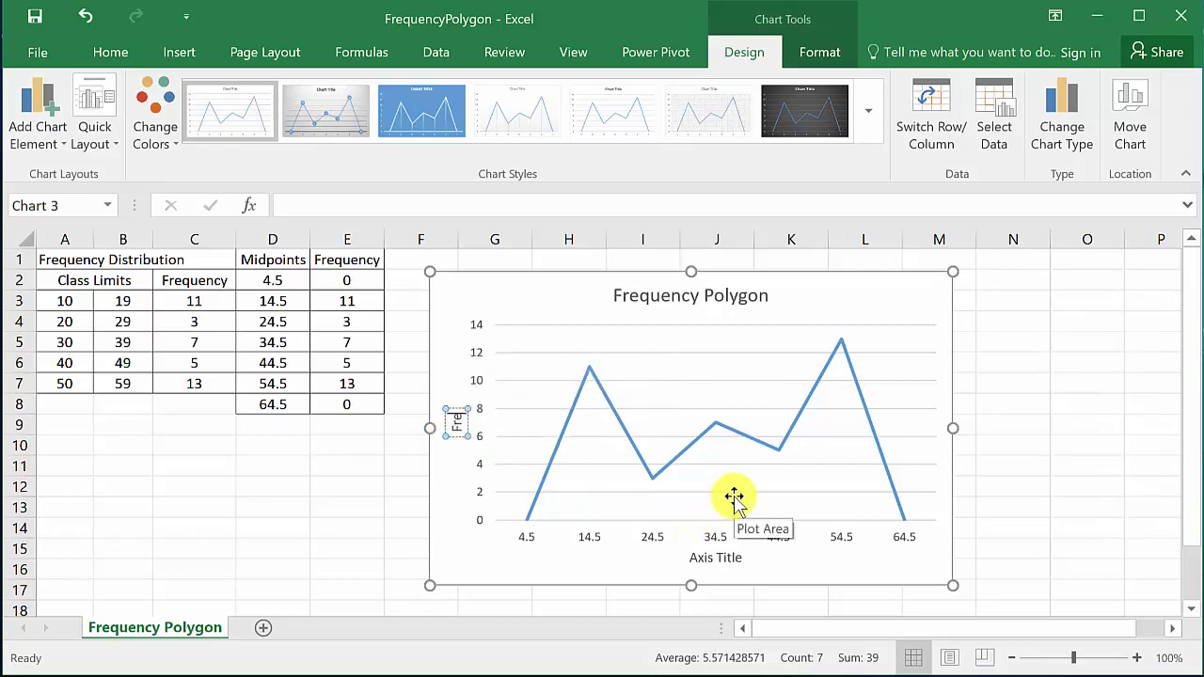
pyautogui.write('quency')
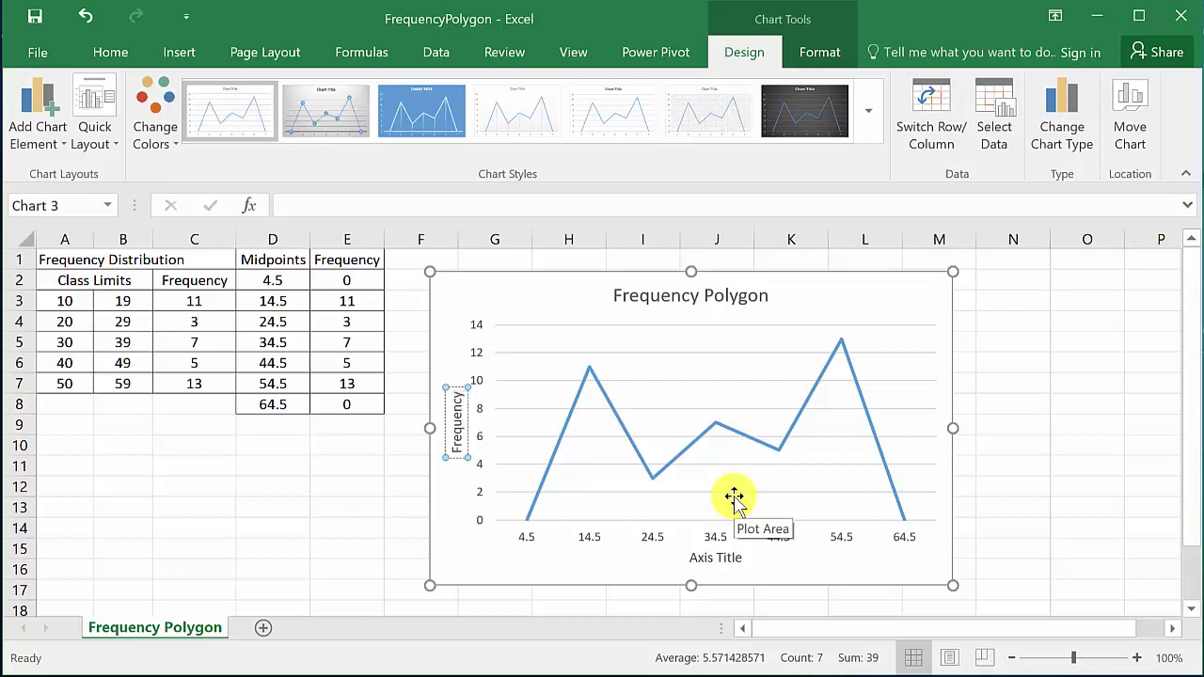
# - Change the horizontal axis title to 'Classes'
pyautogui.click(717, 558)
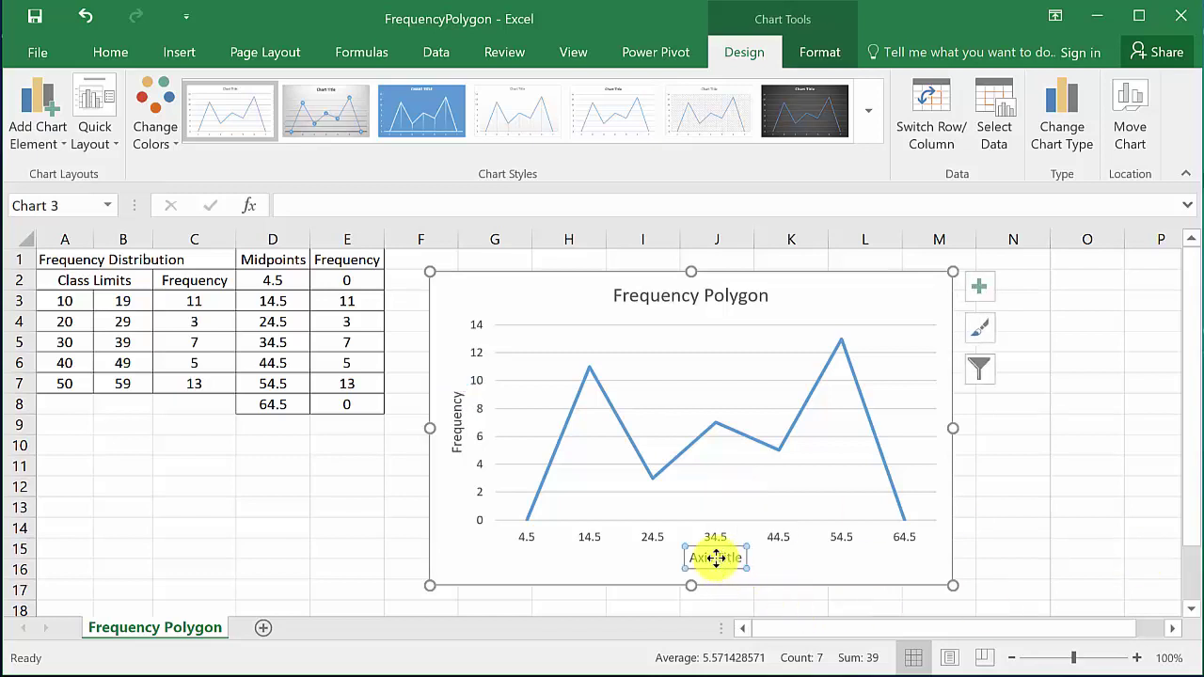
pyautogui.doubleClick(717, 558)
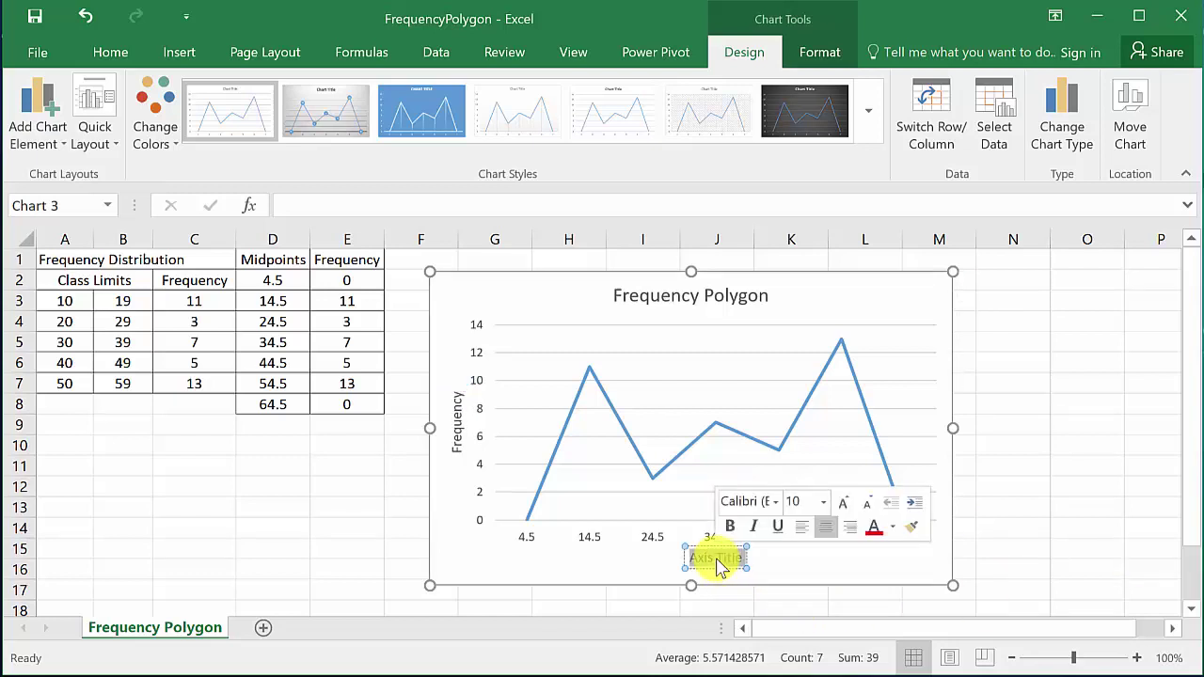
pyautogui.write('Classes')
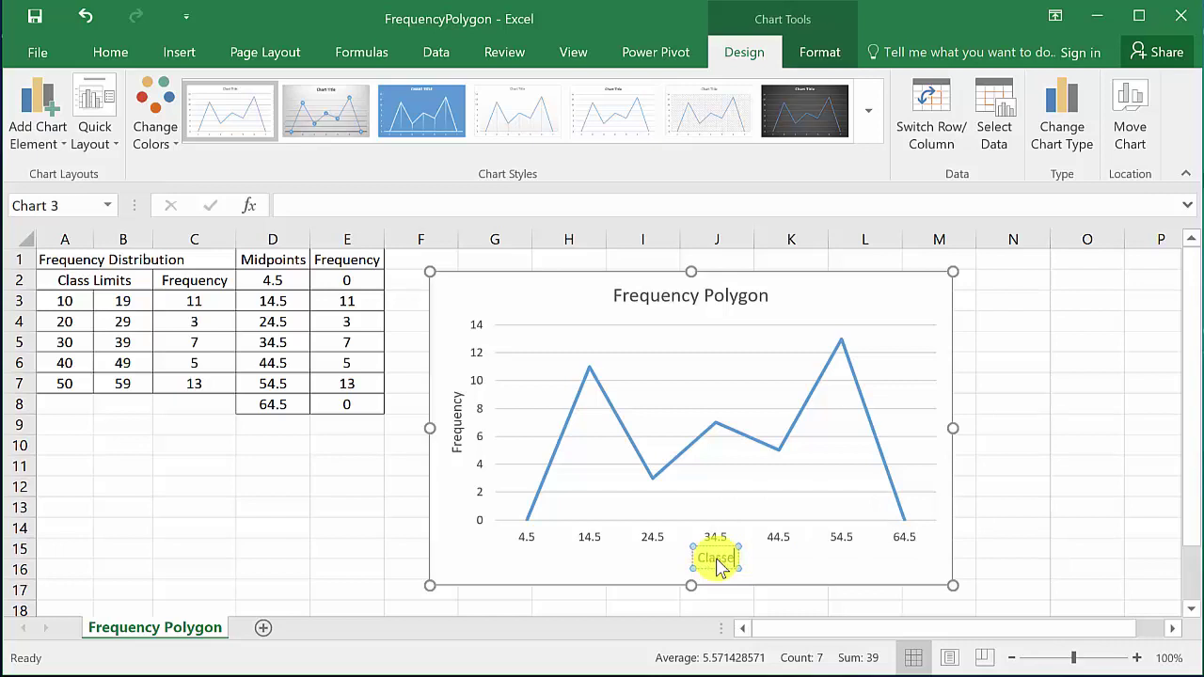
pyautogui.click(513, 297)
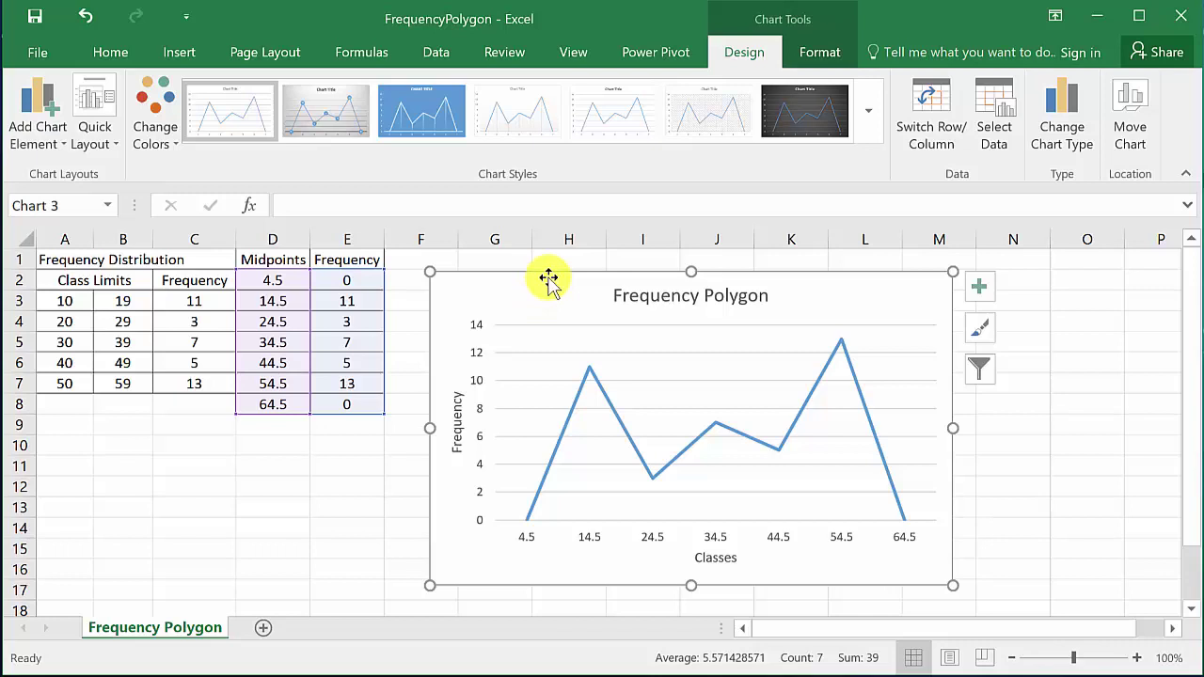